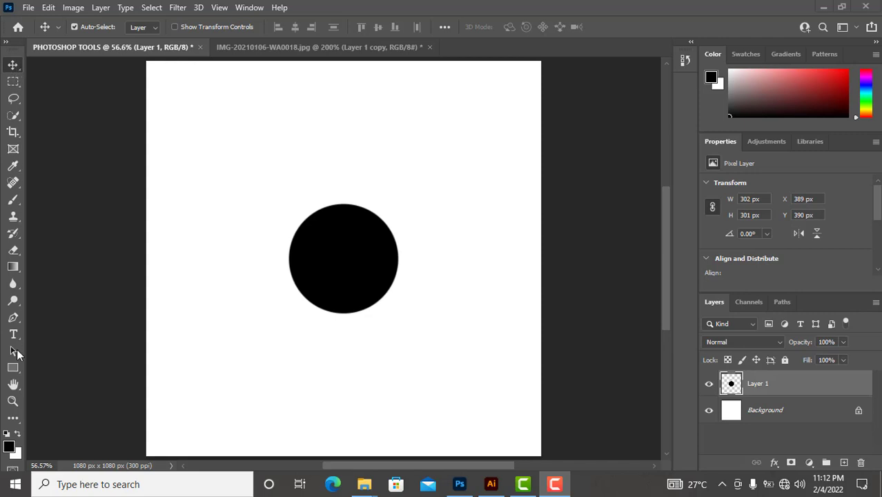
Bring Photoshop forward to show the PHOTOSHOP TOOLS document with its black circle
click(11, 67)
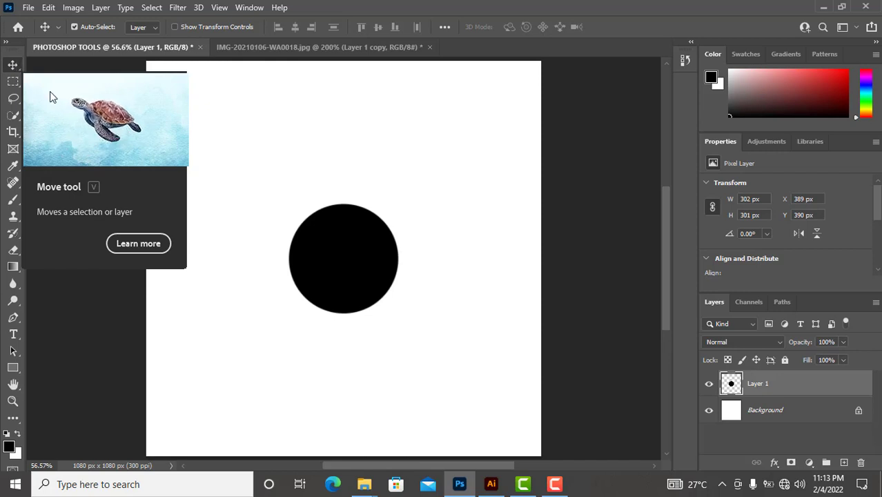
drag(324, 244, 369, 244)
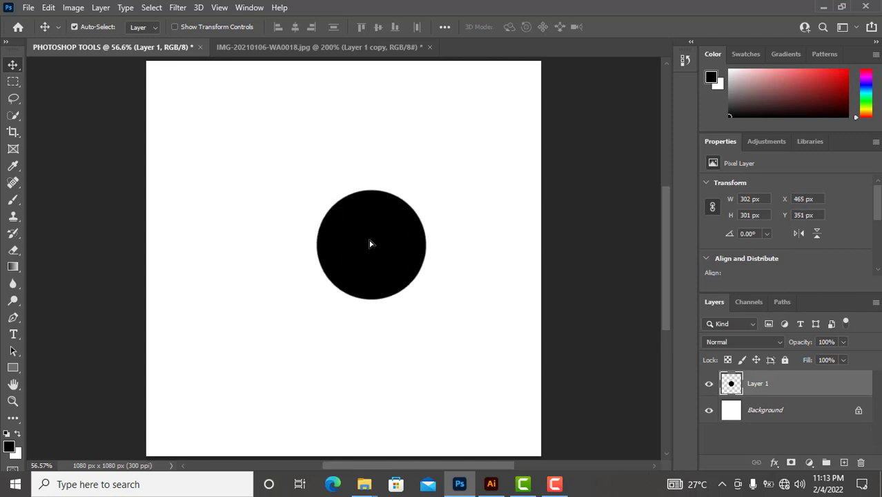
key(ctrl+z)
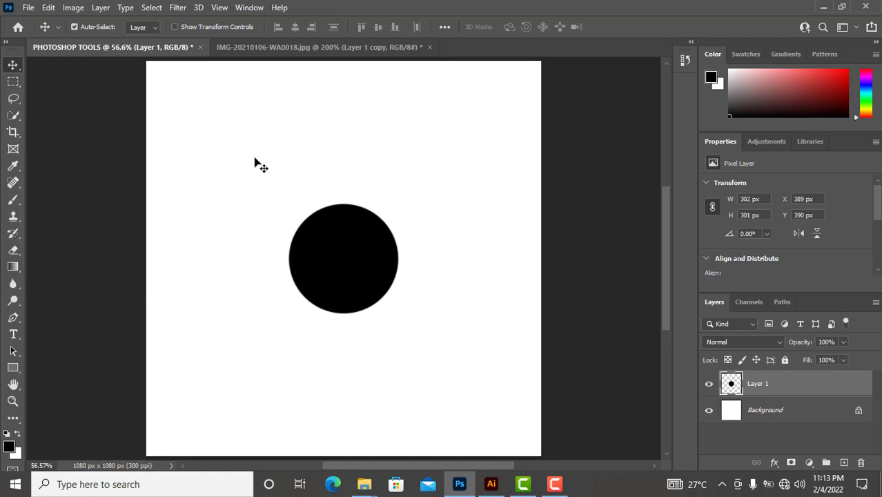
click(13, 80)
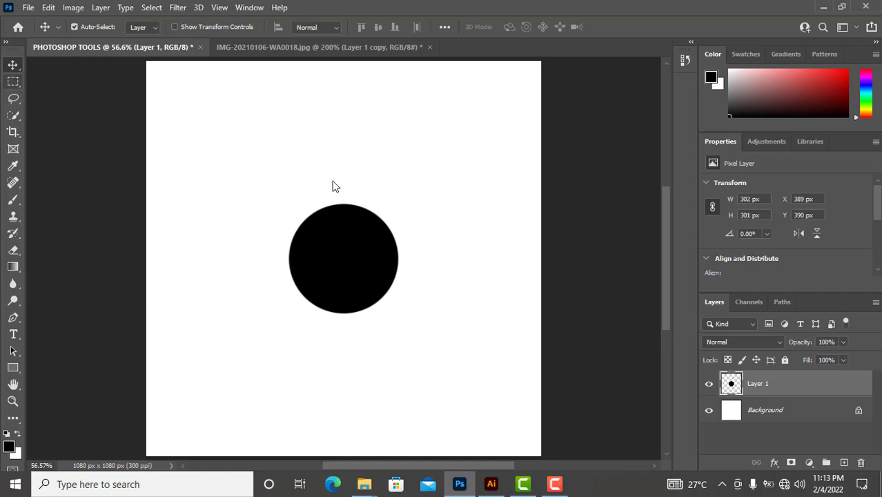
drag(235, 129, 443, 364)
click(444, 365)
key(ctrl+z)
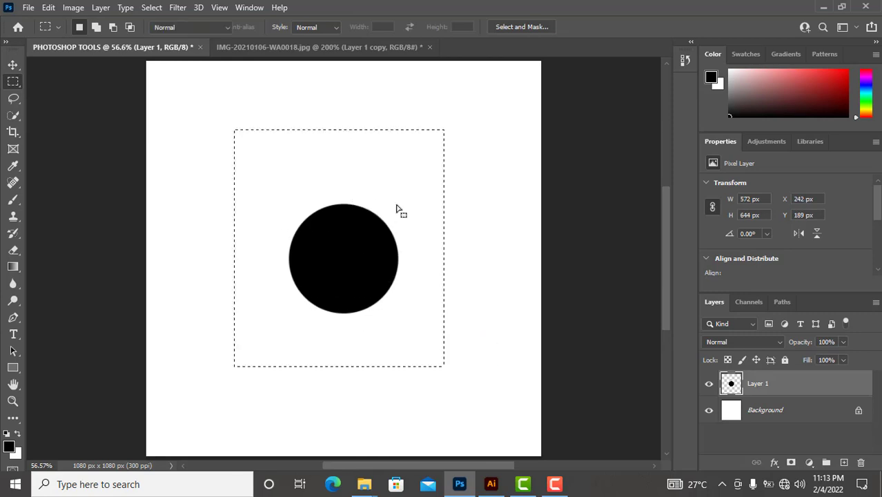
key(b)
mouse_move(335, 158)
mouse_down()
mouse_move(270, 155)
mouse_move(240, 213)
mouse_move(254, 285)
mouse_move(305, 187)
mouse_move(272, 298)
mouse_move(309, 304)
mouse_move(249, 372)
mouse_move(471, 301)
mouse_move(435, 181)
mouse_move(361, 185)
mouse_move(450, 160)
mouse_move(369, 193)
mouse_up()
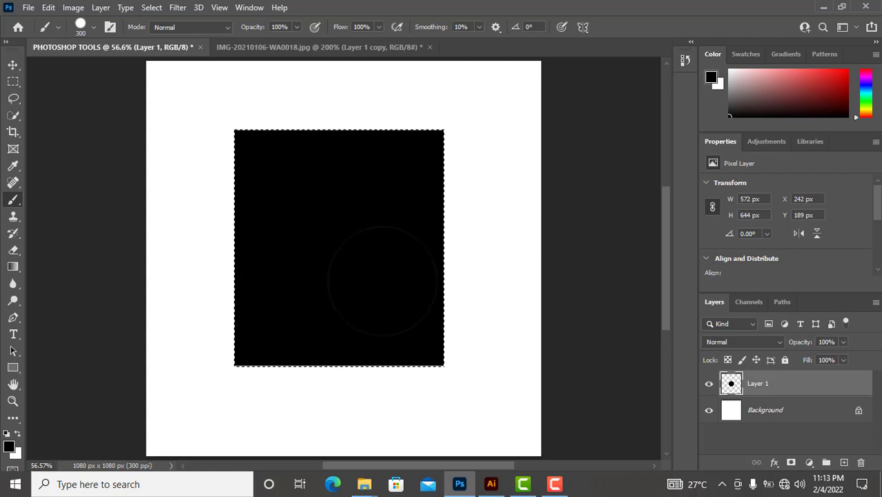
key(ctrl+z)
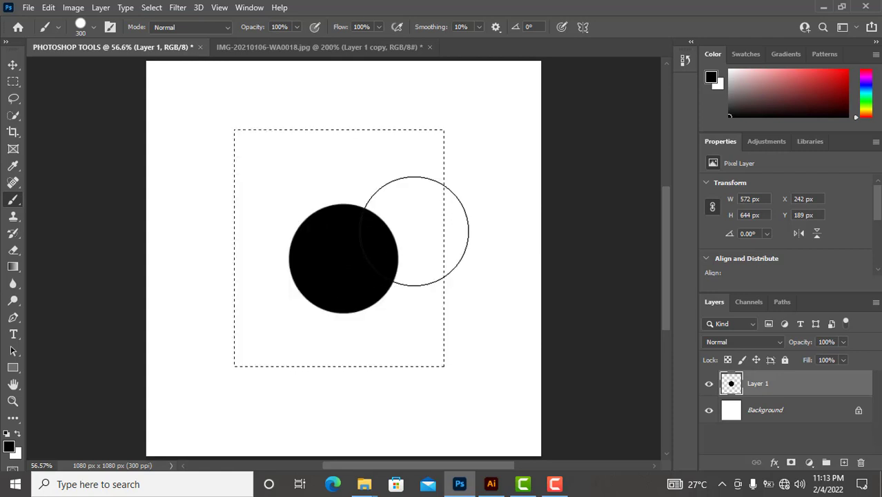
key(ctrl+d)
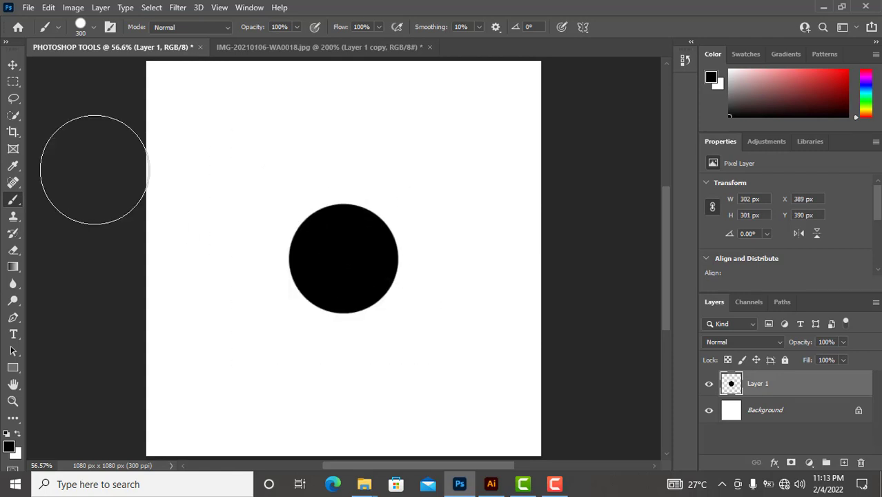
click(13, 98)
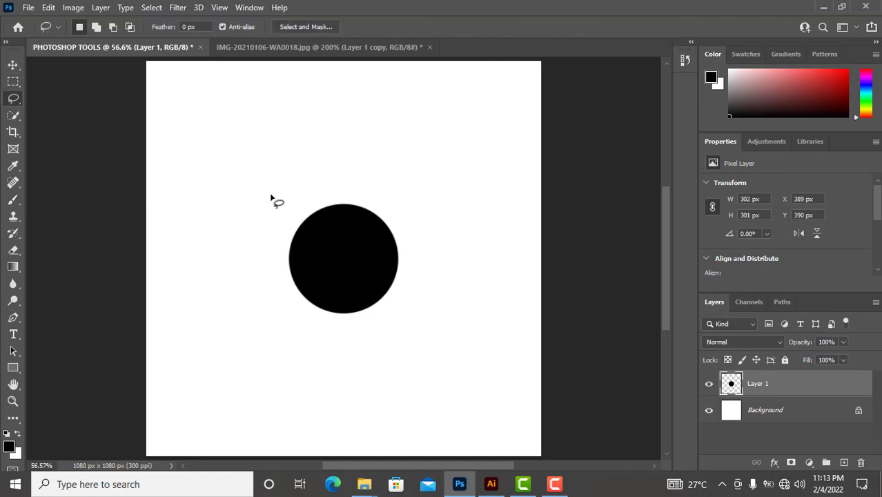
mouse_move(259, 217)
mouse_down()
mouse_move(286, 187)
mouse_move(368, 149)
mouse_move(423, 185)
mouse_move(437, 261)
mouse_move(417, 318)
mouse_move(393, 318)
mouse_move(321, 366)
mouse_move(285, 360)
mouse_move(257, 268)
mouse_move(261, 220)
mouse_up()
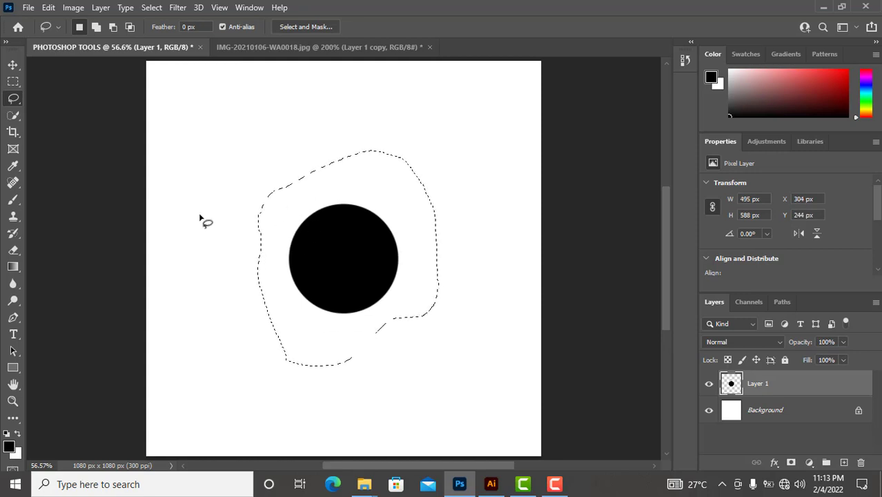
click(131, 132)
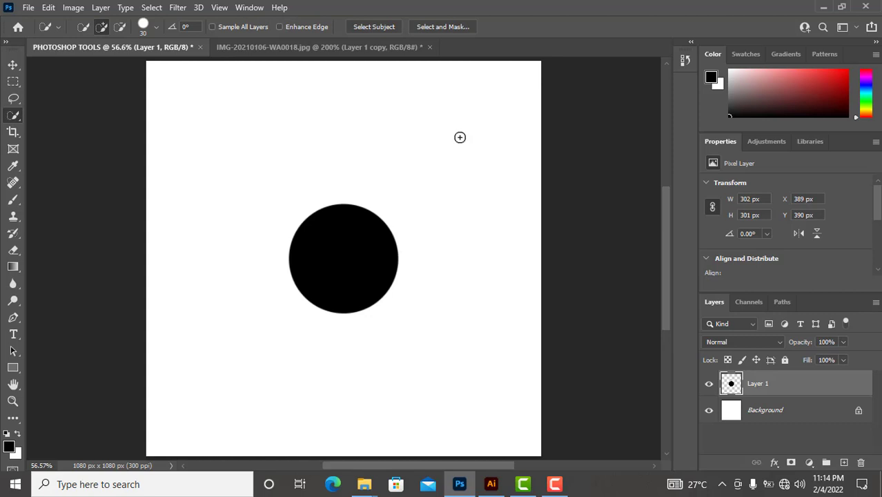
drag(456, 133, 486, 173)
click(347, 220)
key(ctrl+d)
click(17, 134)
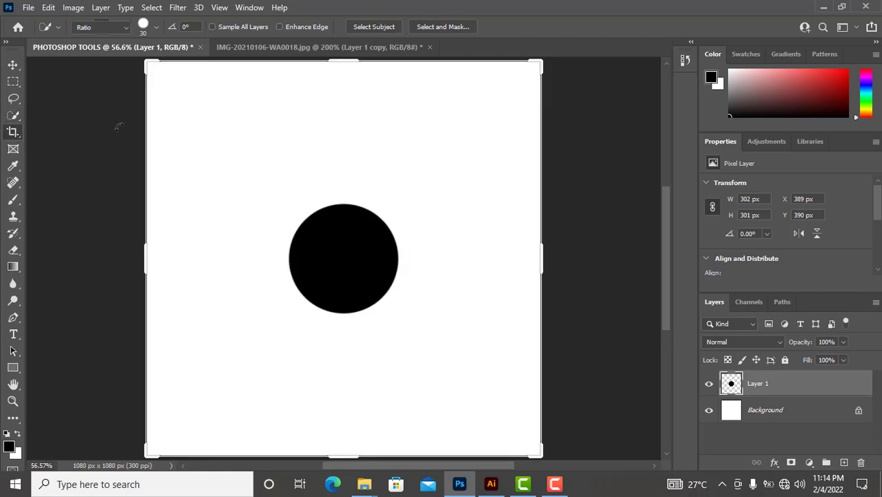
drag(148, 255, 173, 257)
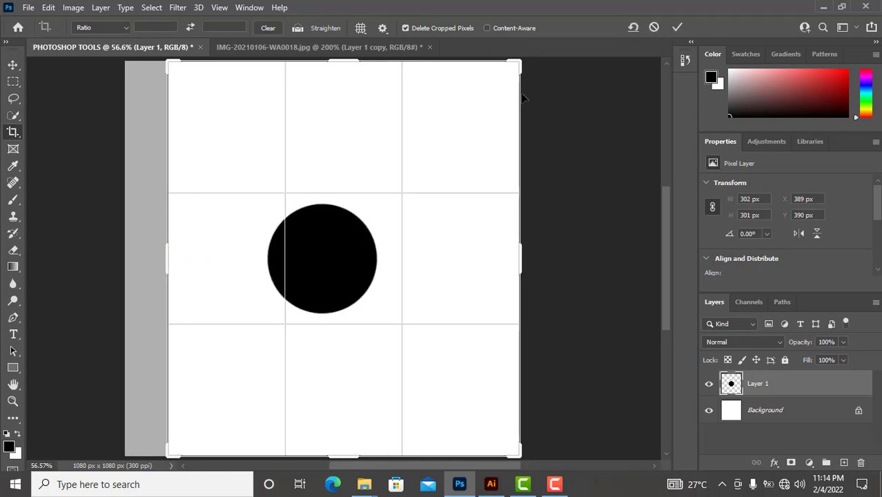
drag(523, 63, 654, 28)
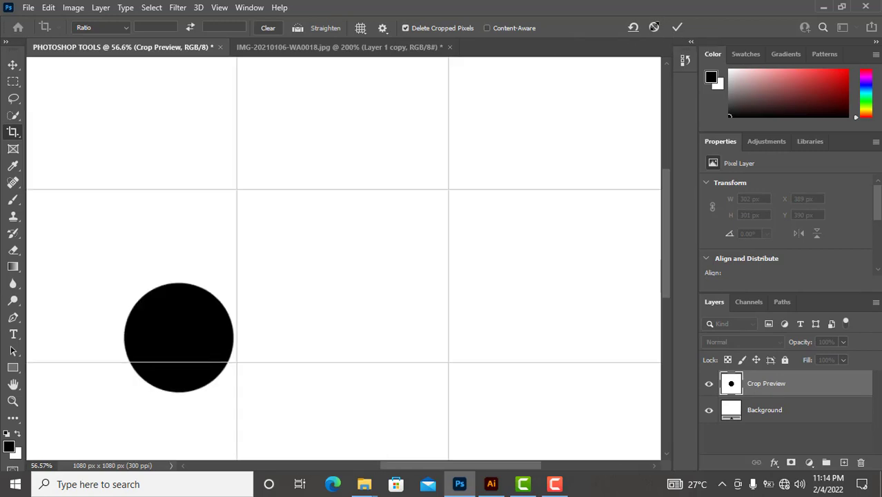
click(654, 27)
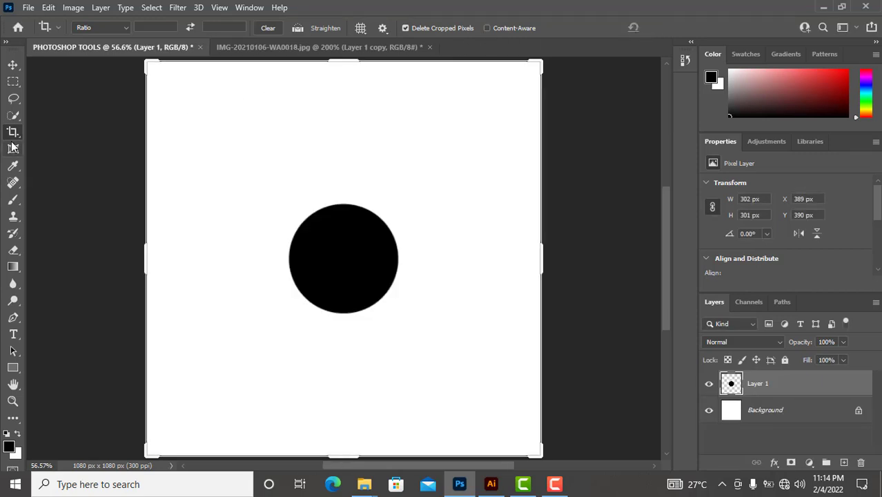
click(13, 166)
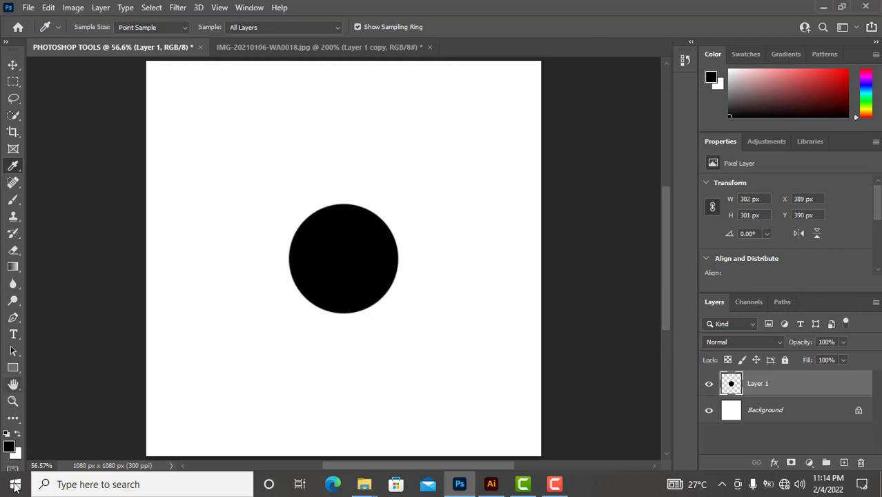
Set the foreground colour to red and brush a red blob at the canvas's top-right
click(9, 450)
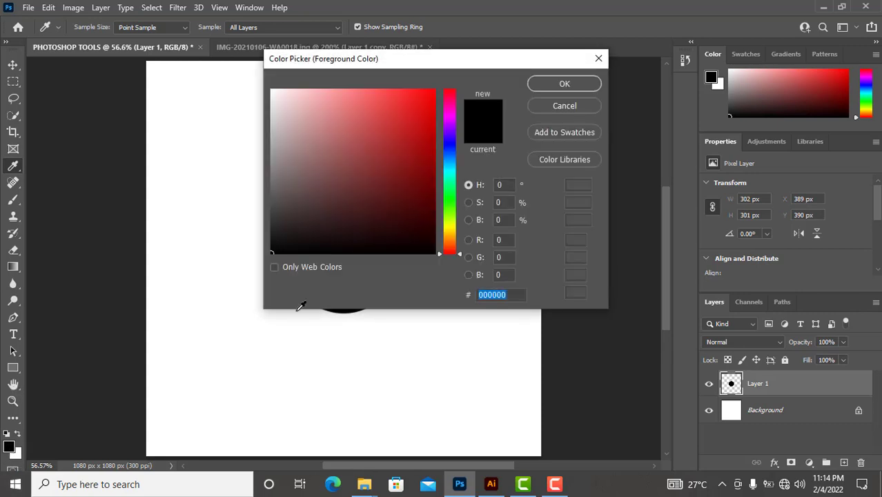
click(430, 102)
click(541, 84)
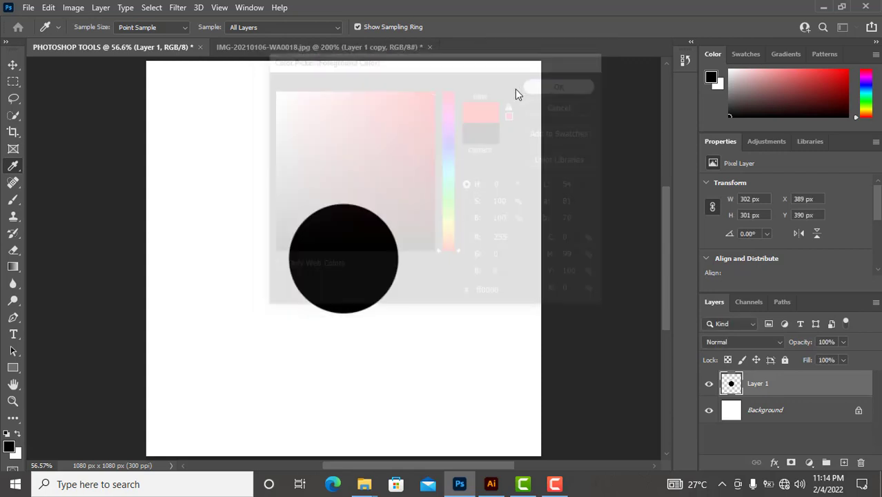
key(b)
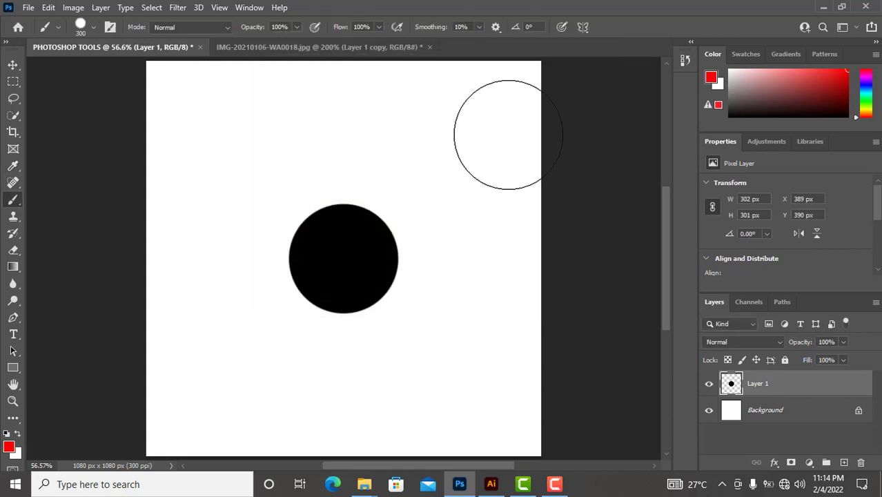
drag(486, 114, 508, 157)
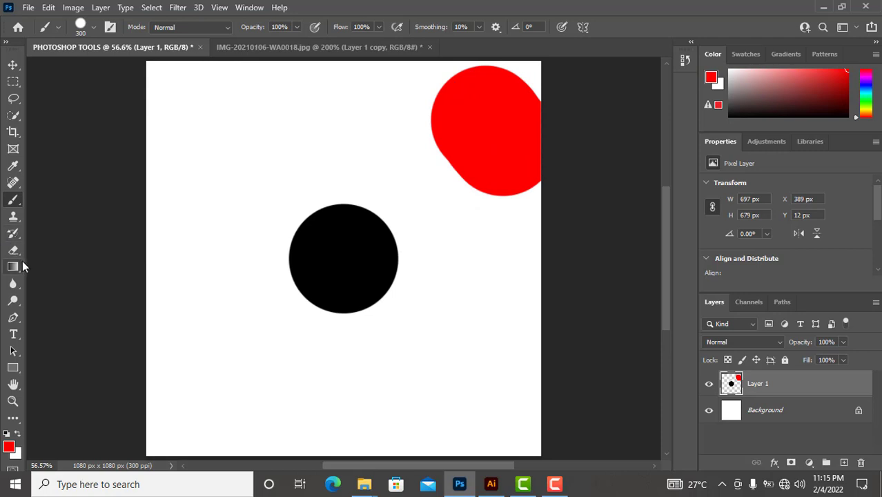
Sample the blob with the Eyedropper and confirm its hex value is ff0000
click(13, 165)
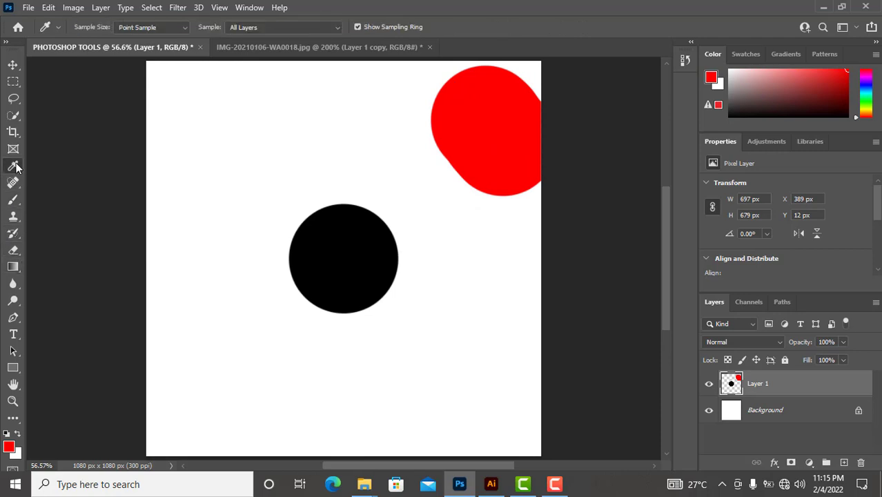
click(500, 106)
click(10, 449)
drag(509, 297, 451, 296)
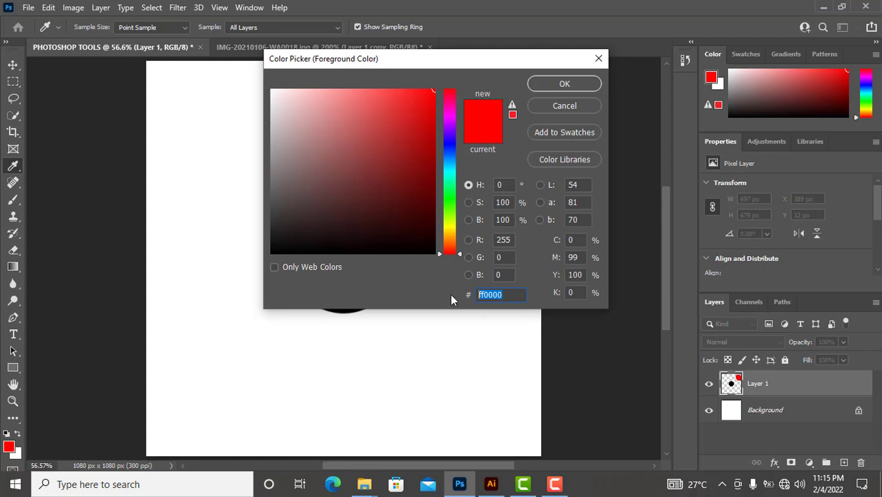
click(560, 84)
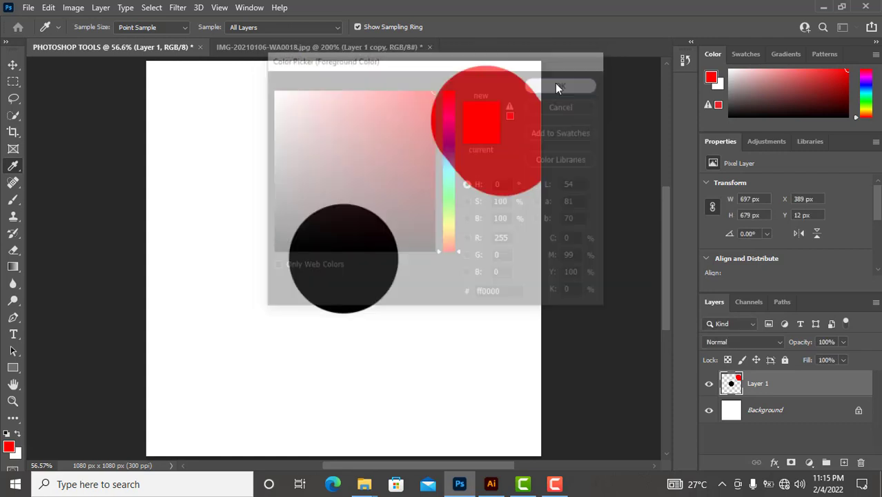
Heal a cheek spot and two upper-lip spots on the portrait with the Spot Healing Brush
click(21, 187)
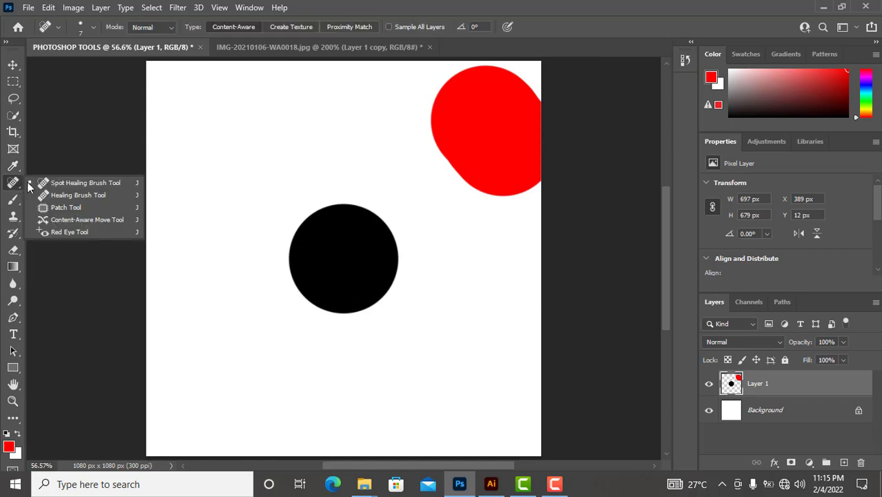
click(338, 48)
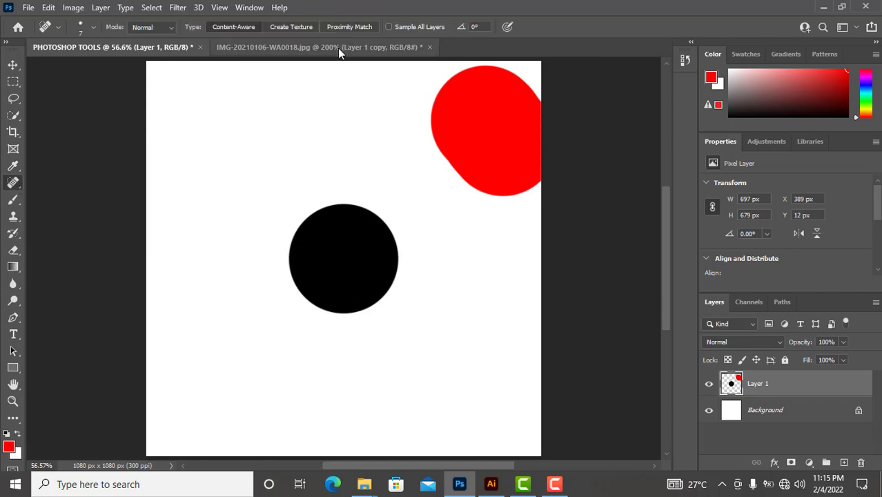
click(337, 48)
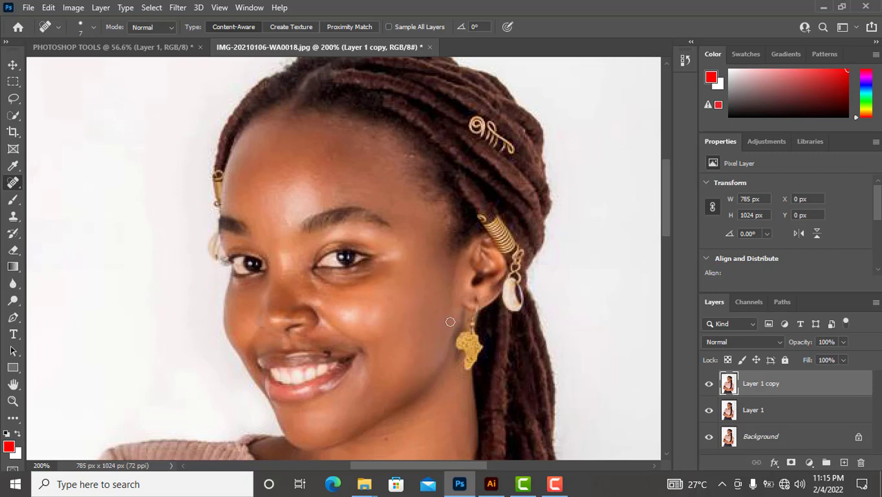
click(337, 348)
click(328, 354)
click(330, 353)
click(149, 51)
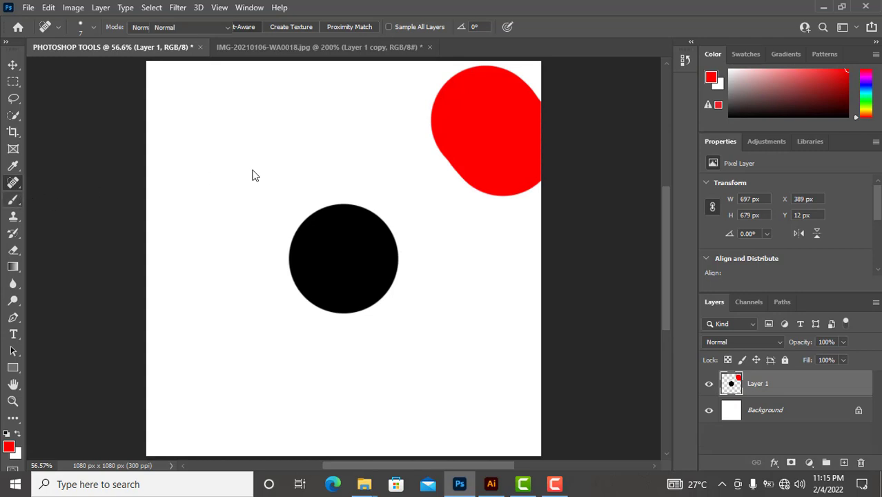
Paint a trial red stroke with a smaller brush, then undo it
key(b)
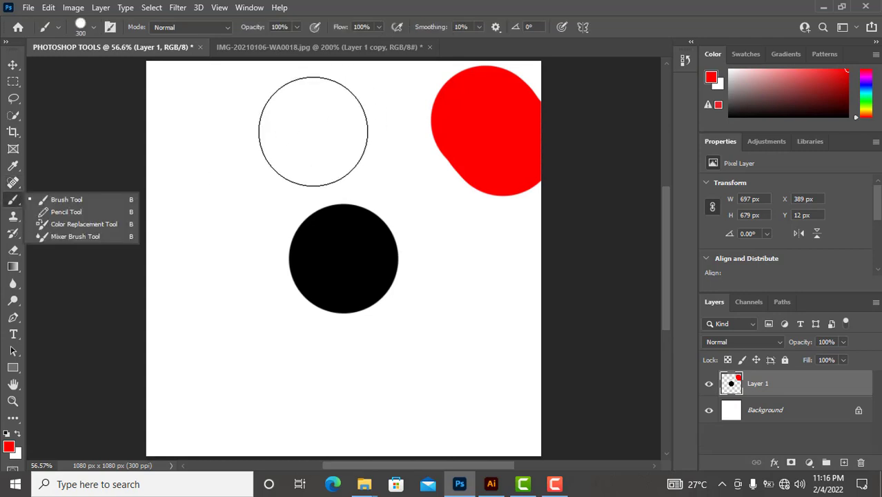
key(bracketleft)
key(bracketleft)
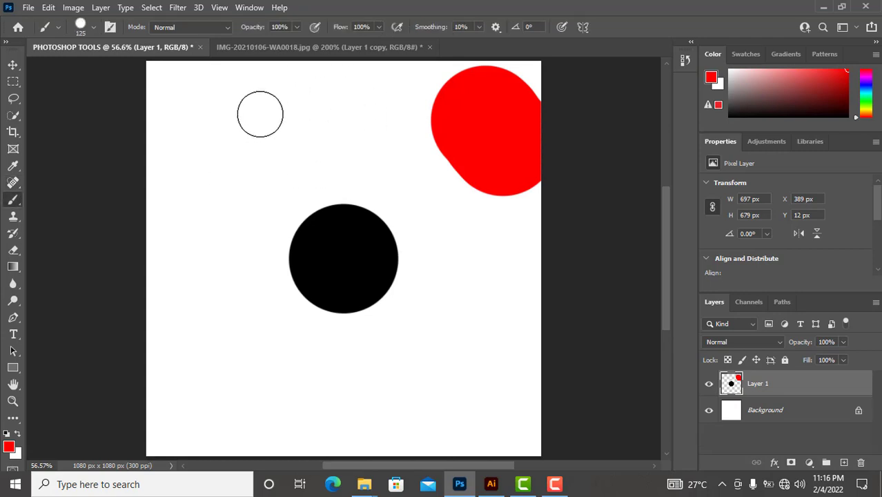
mouse_move(260, 112)
mouse_down()
mouse_move(322, 110)
mouse_move(290, 120)
mouse_move(260, 107)
mouse_move(353, 100)
mouse_up()
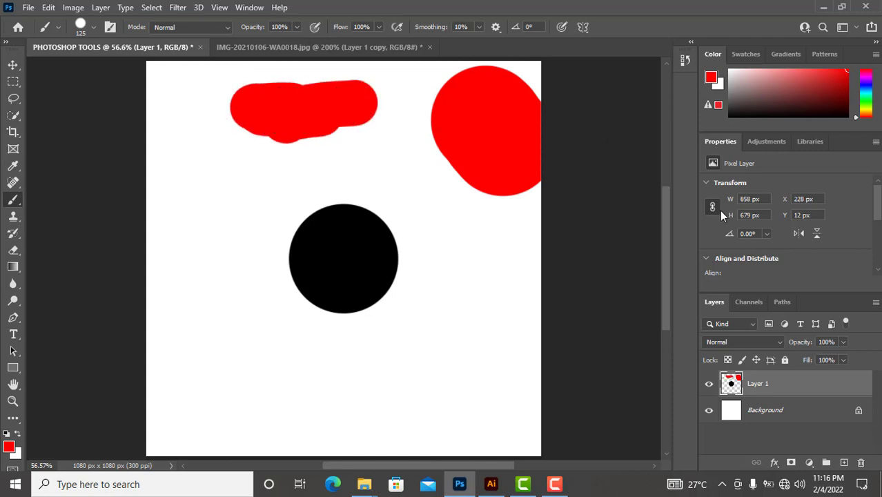
key(ctrl+z)
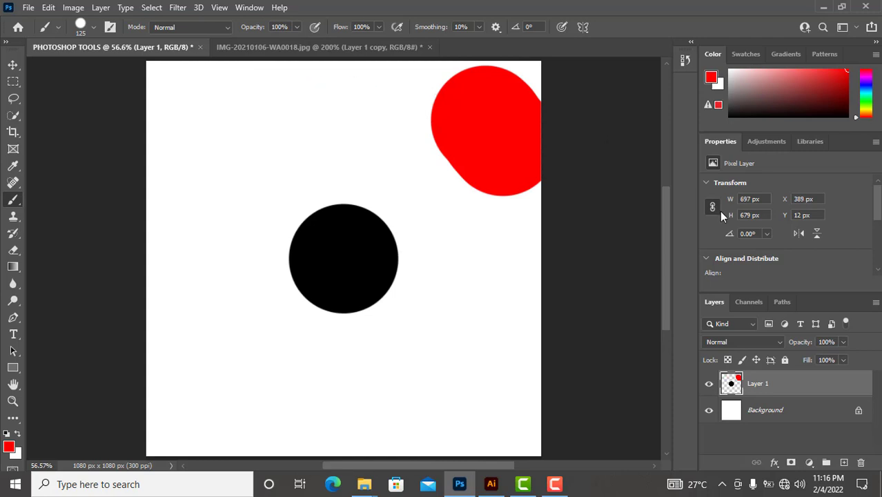
Clone the black circle with the Clone Stamp into dots near the canvas bottom
click(13, 218)
right_click(20, 218)
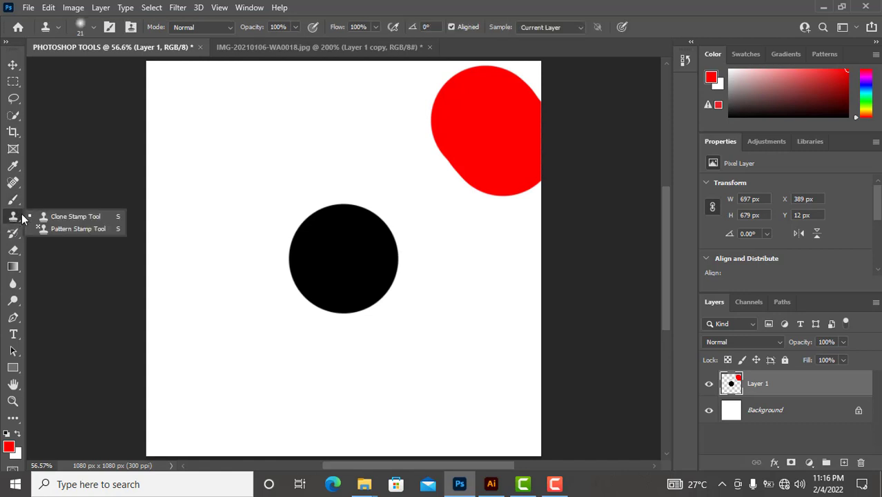
click(54, 218)
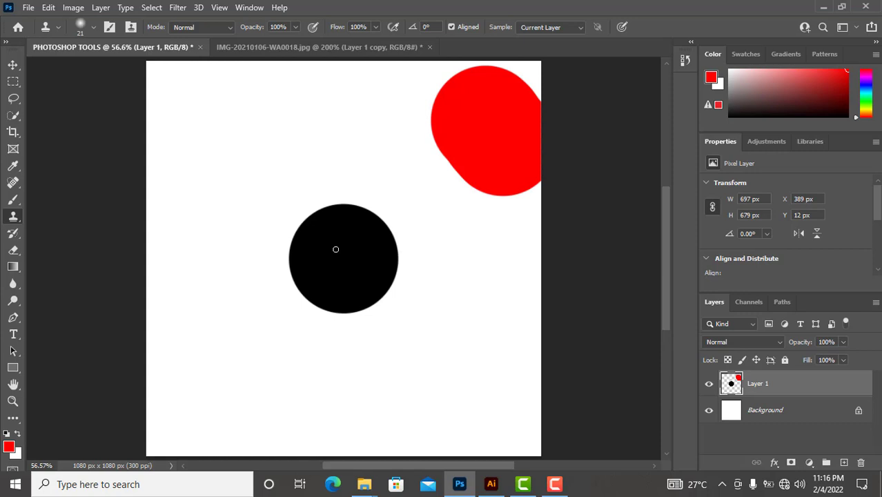
alt+click(347, 250)
click(467, 396)
click(319, 395)
Erase through the red blob with a soft round, 0% hardness eraser tip
click(17, 236)
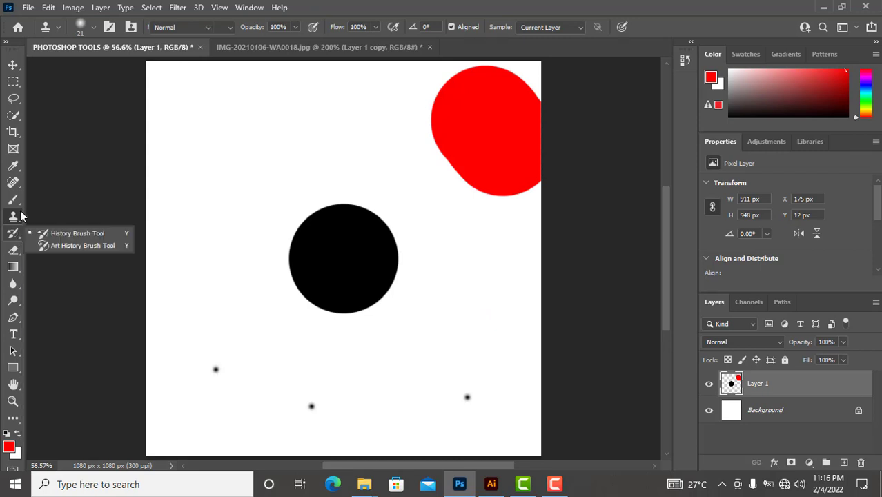
click(67, 230)
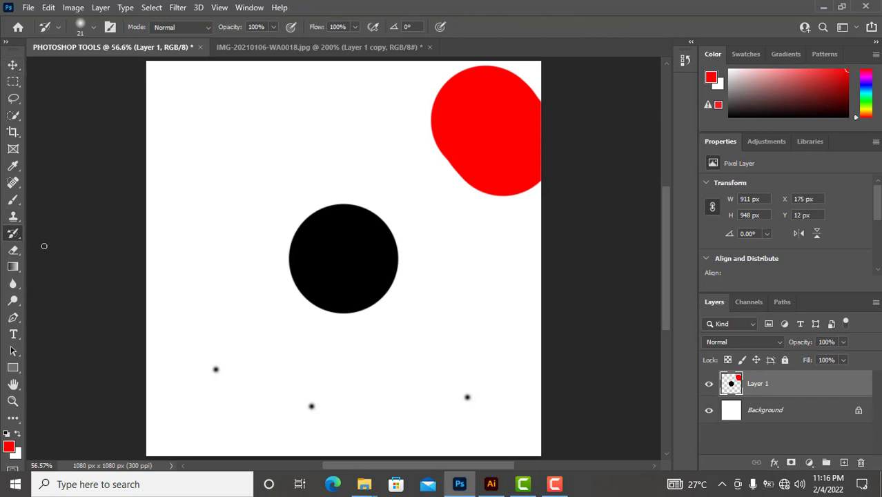
click(15, 251)
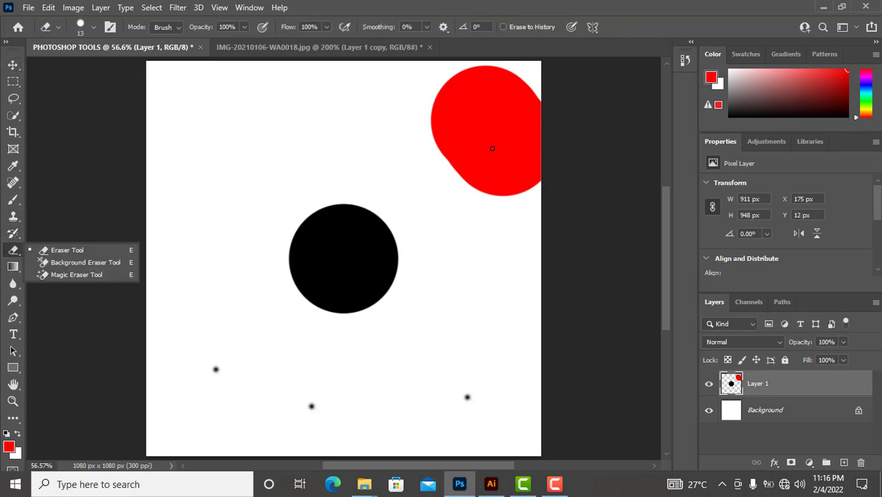
key(bracketright)
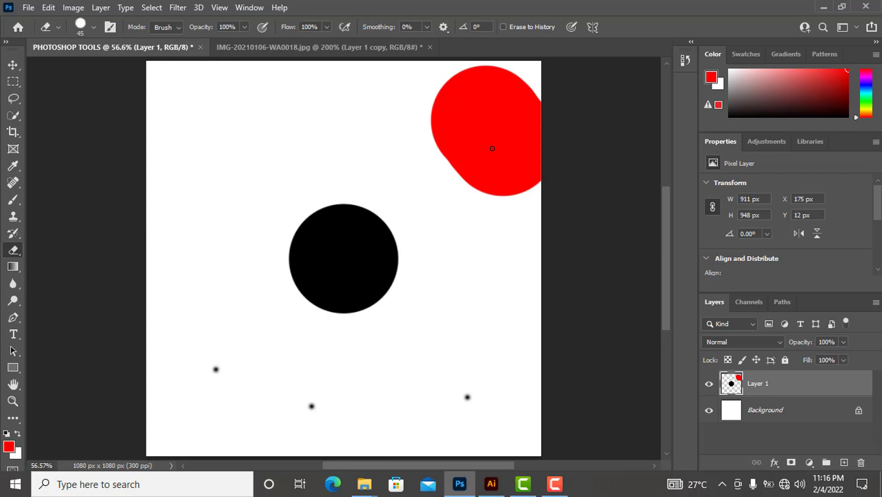
click(93, 28)
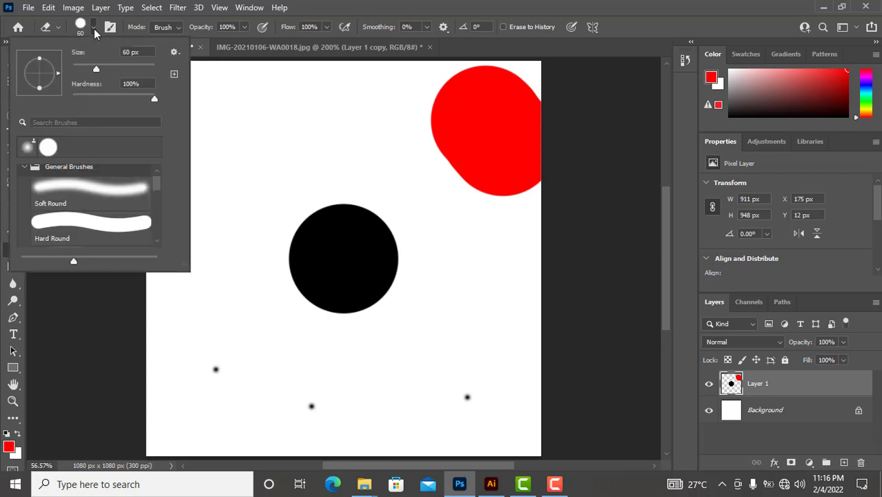
click(113, 191)
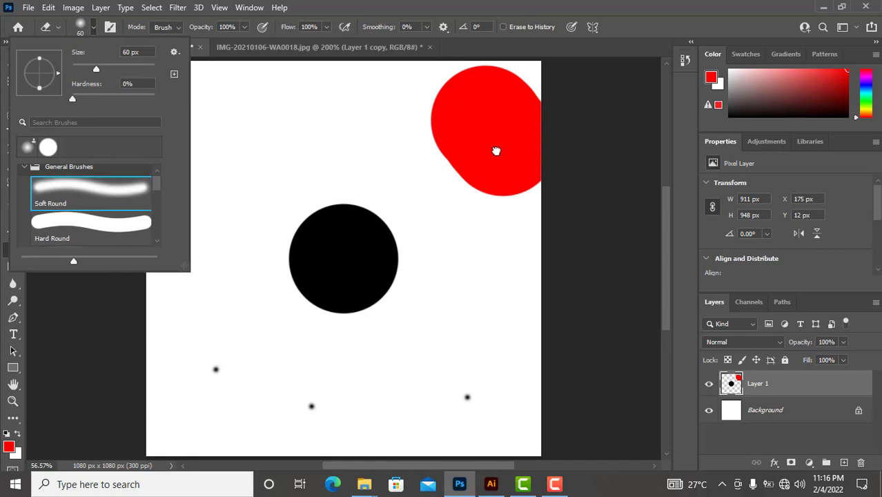
click(581, 6)
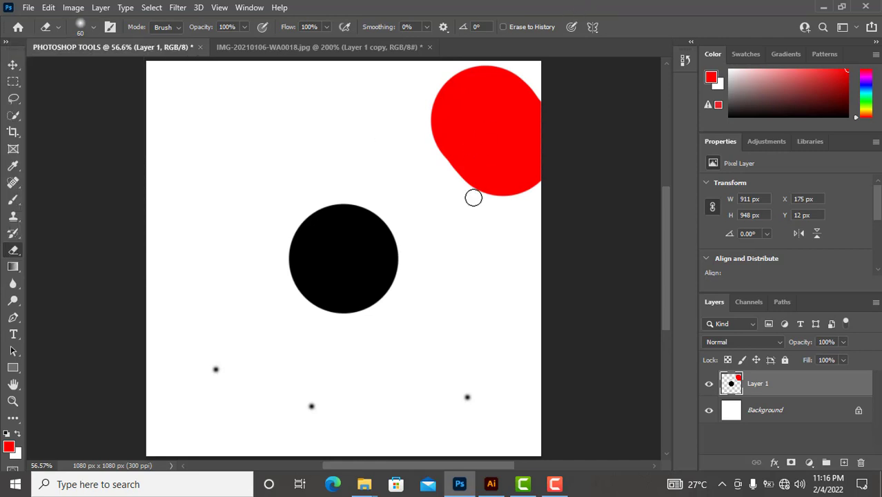
mouse_move(481, 157)
mouse_down()
mouse_move(505, 222)
mouse_move(503, 131)
mouse_move(491, 173)
mouse_move(501, 180)
mouse_move(480, 148)
mouse_move(505, 165)
mouse_move(521, 145)
mouse_move(535, 158)
mouse_move(522, 183)
mouse_up()
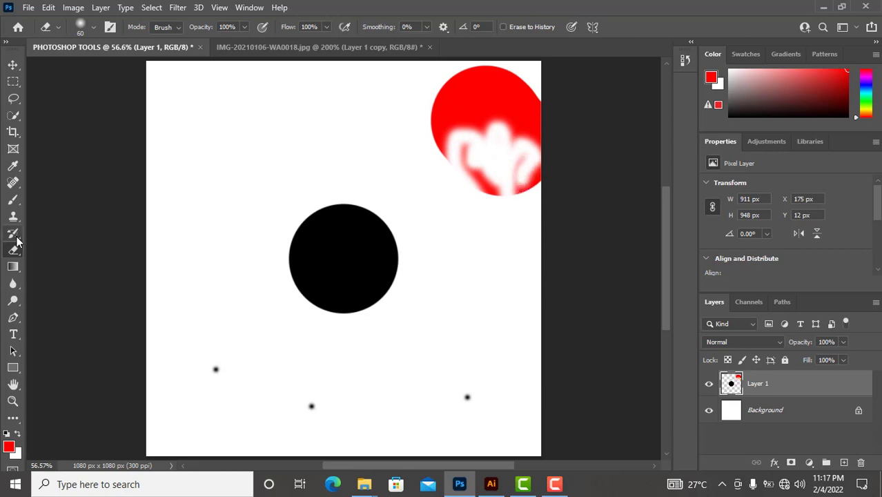
Paint the earlier state back with the History Brush over the blob and cloned dots
key(y)
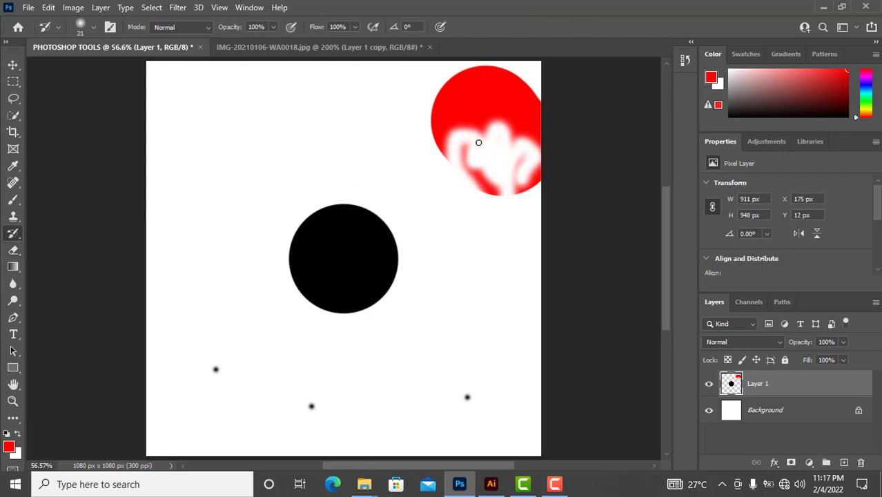
mouse_move(457, 129)
mouse_down()
mouse_move(477, 114)
mouse_move(448, 119)
mouse_move(478, 161)
mouse_up()
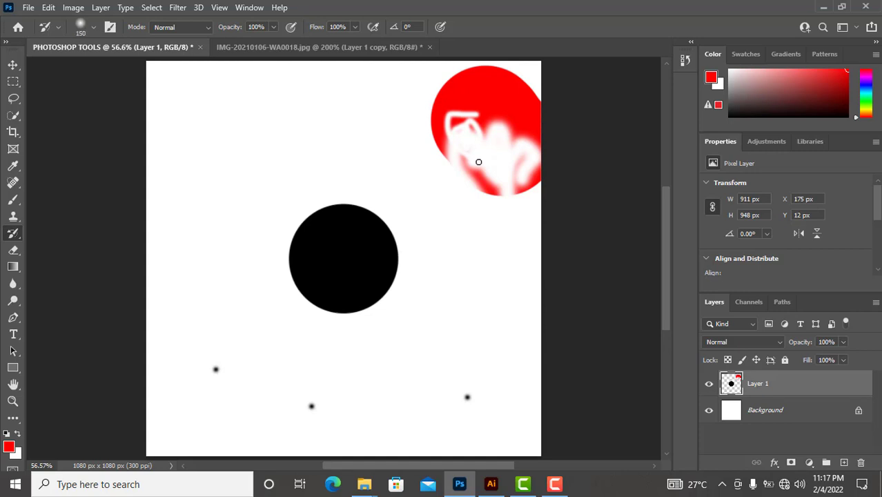
mouse_move(479, 161)
mouse_down()
mouse_move(461, 140)
mouse_move(469, 109)
mouse_move(502, 113)
mouse_move(510, 134)
mouse_move(456, 85)
mouse_move(433, 118)
mouse_move(470, 66)
mouse_move(457, 134)
mouse_move(437, 116)
mouse_move(430, 137)
mouse_move(472, 157)
mouse_move(429, 136)
mouse_move(491, 131)
mouse_move(501, 193)
mouse_move(493, 151)
mouse_move(524, 56)
mouse_move(531, 137)
mouse_move(495, 105)
mouse_move(479, 65)
mouse_move(519, 103)
mouse_move(459, 130)
mouse_move(438, 82)
mouse_move(494, 160)
mouse_move(462, 101)
mouse_move(510, 97)
mouse_move(518, 124)
mouse_move(464, 122)
mouse_move(450, 103)
mouse_move(478, 110)
mouse_move(455, 151)
mouse_move(483, 116)
mouse_move(514, 176)
mouse_move(446, 99)
mouse_move(523, 180)
mouse_move(452, 144)
mouse_move(492, 97)
mouse_move(498, 159)
mouse_move(438, 79)
mouse_move(467, 152)
mouse_move(398, 74)
mouse_move(478, 167)
mouse_move(435, 137)
mouse_move(428, 104)
mouse_up()
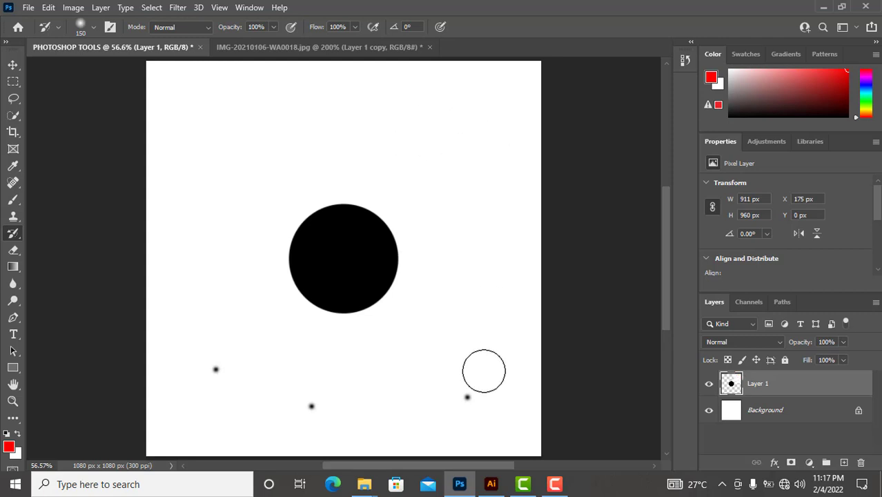
drag(484, 372, 484, 368)
drag(292, 412, 268, 386)
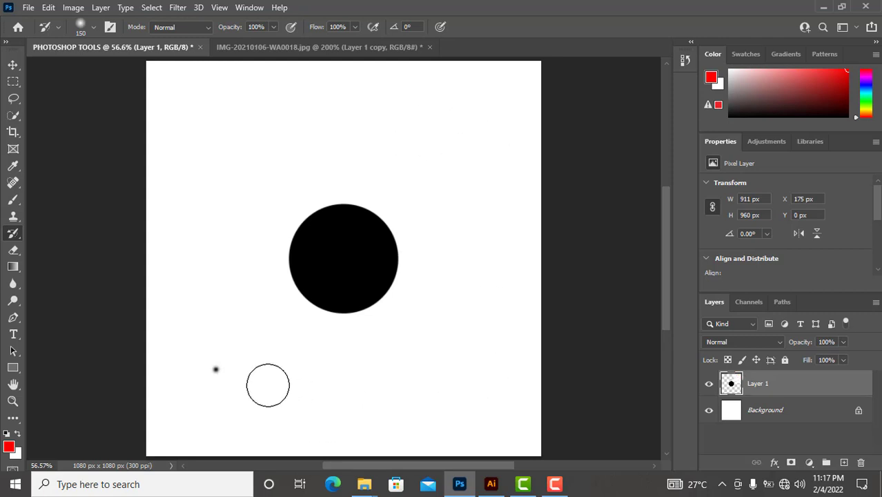
drag(173, 338, 221, 383)
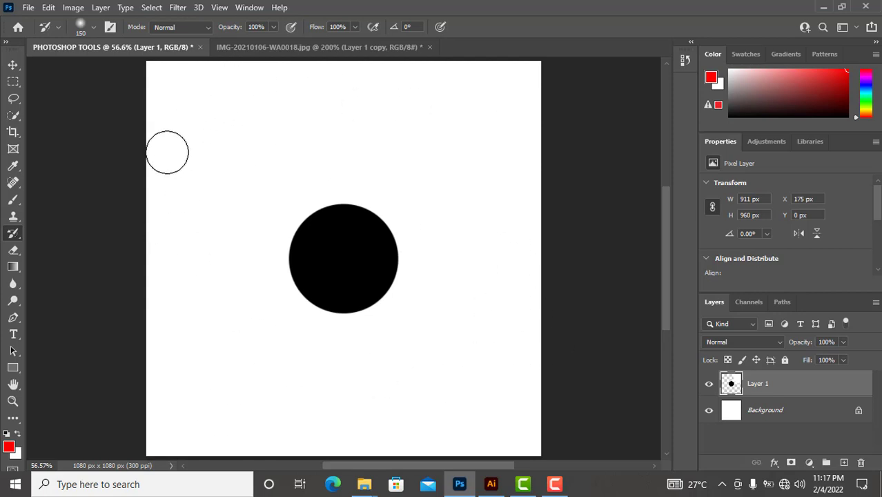
click(167, 189)
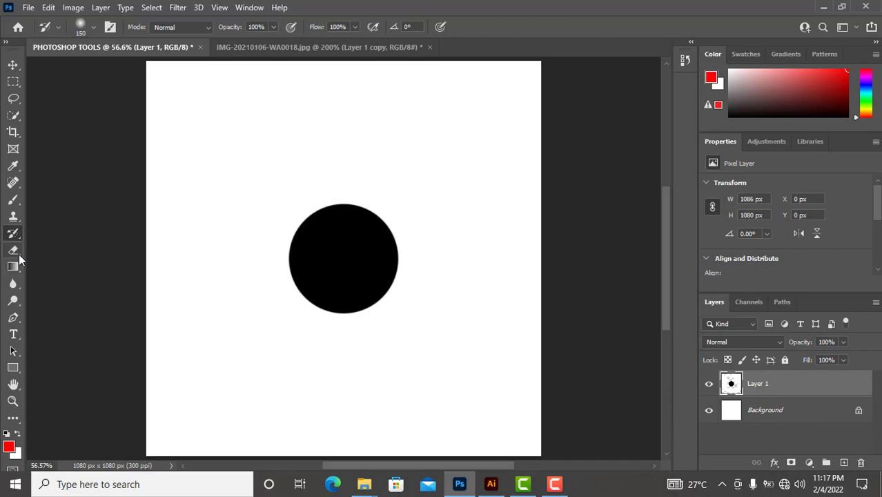
click(19, 253)
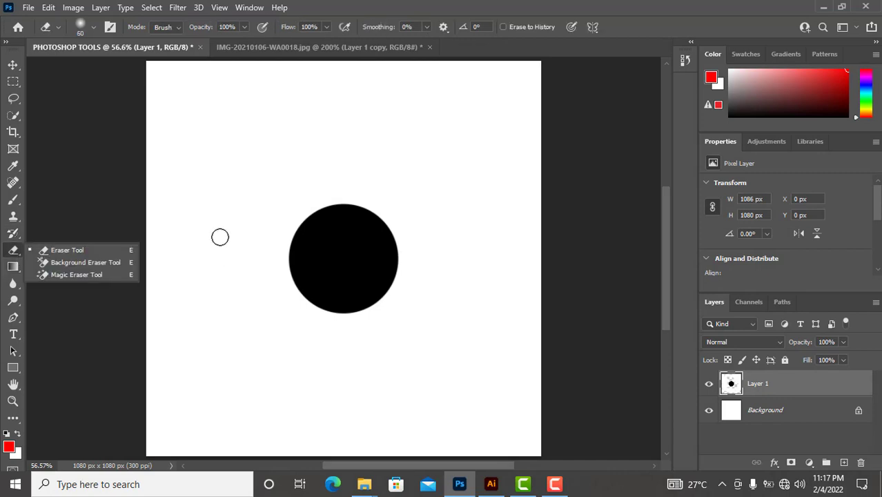
click(309, 131)
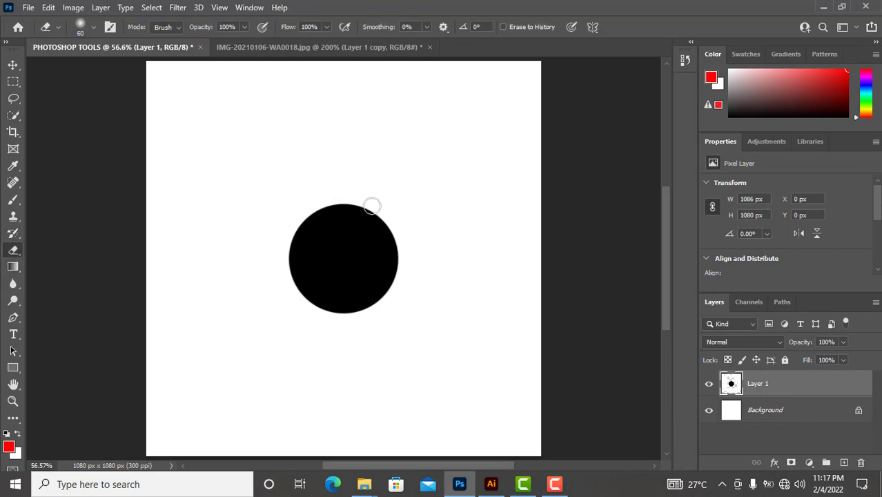
mouse_move(371, 206)
mouse_down()
mouse_move(311, 276)
mouse_move(304, 249)
mouse_up()
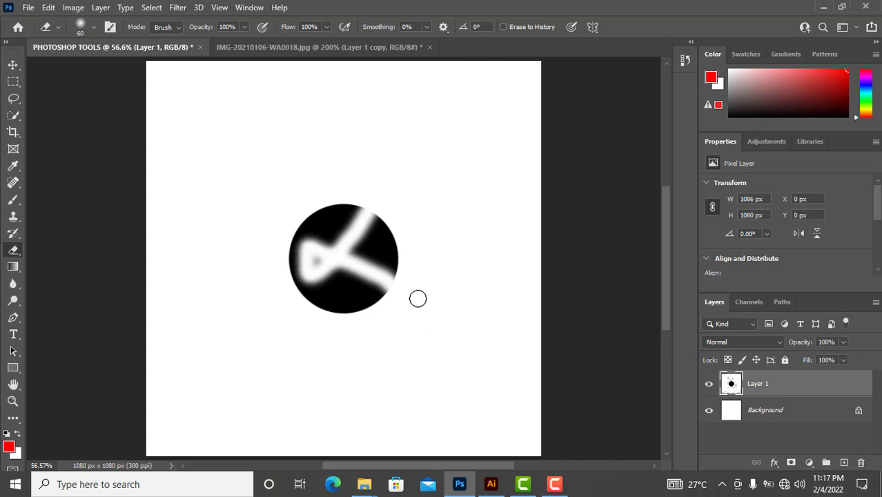
mouse_move(337, 198)
mouse_down()
mouse_move(336, 229)
mouse_move(383, 278)
mouse_move(325, 285)
mouse_move(302, 245)
mouse_move(349, 239)
mouse_move(383, 280)
mouse_move(359, 280)
mouse_move(355, 246)
mouse_up()
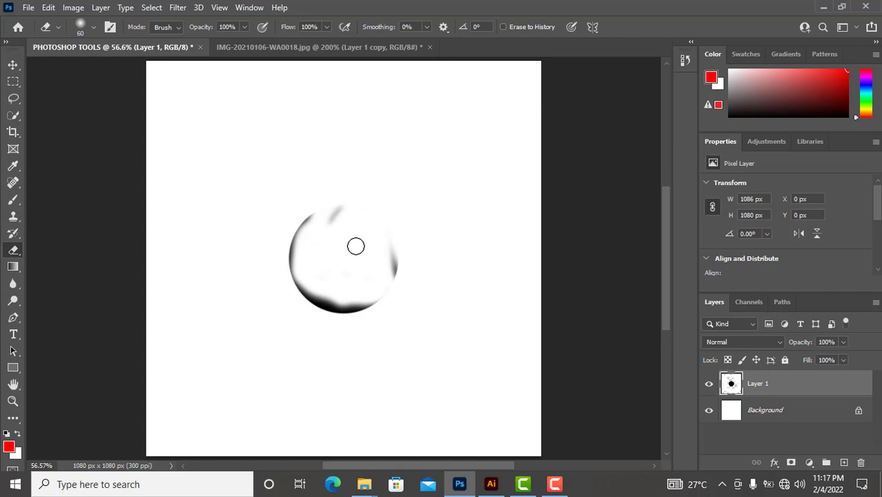
key(ctrl+z)
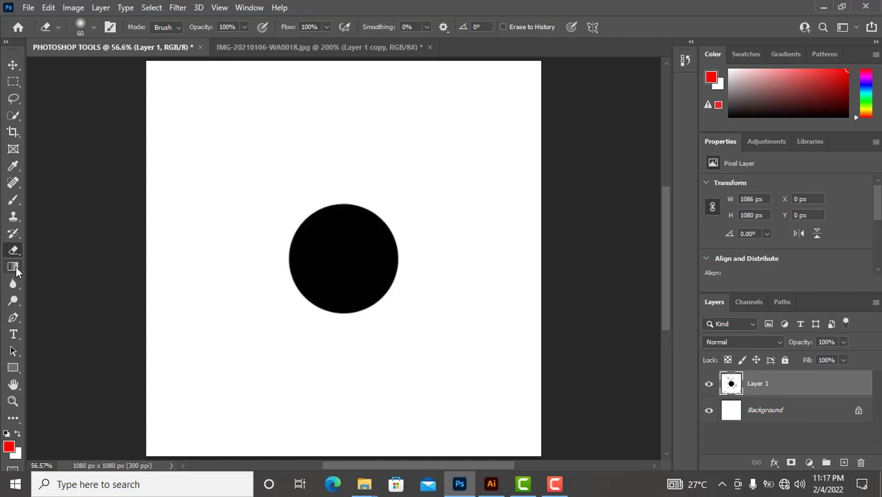
Try a red-to-white gradient across the canvas, then undo it to restore the circle
key(g)
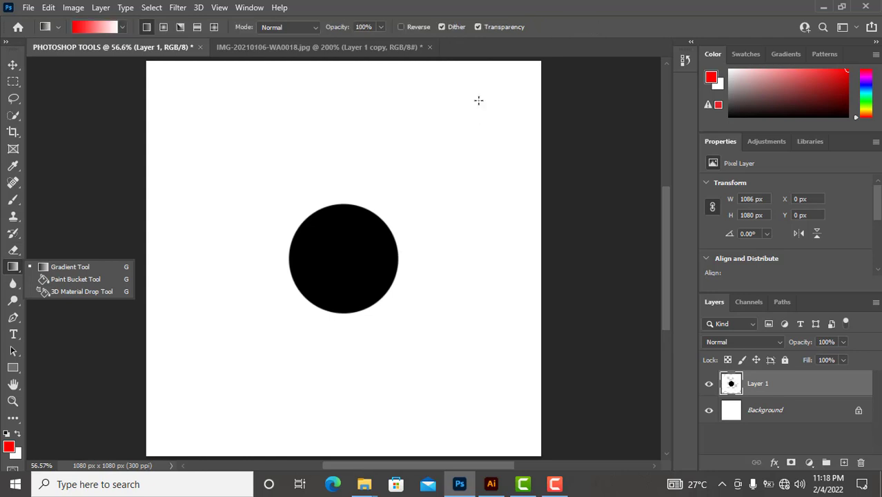
drag(478, 88, 402, 349)
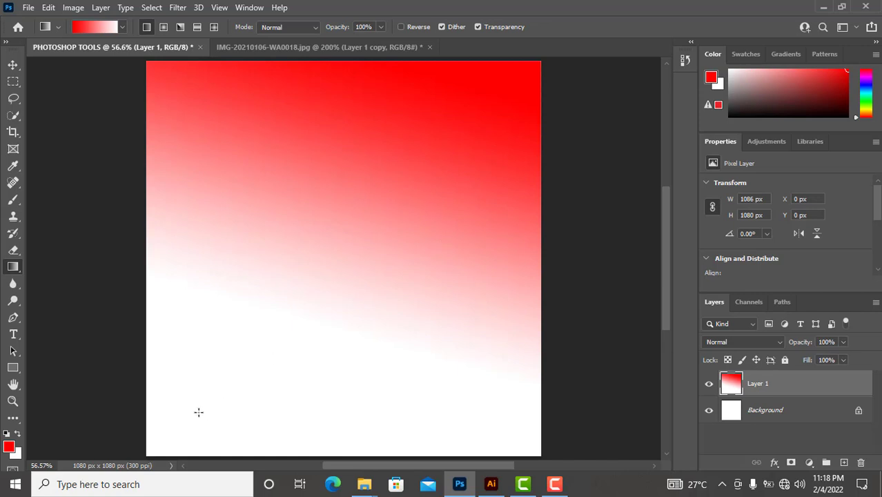
drag(147, 439, 423, 109)
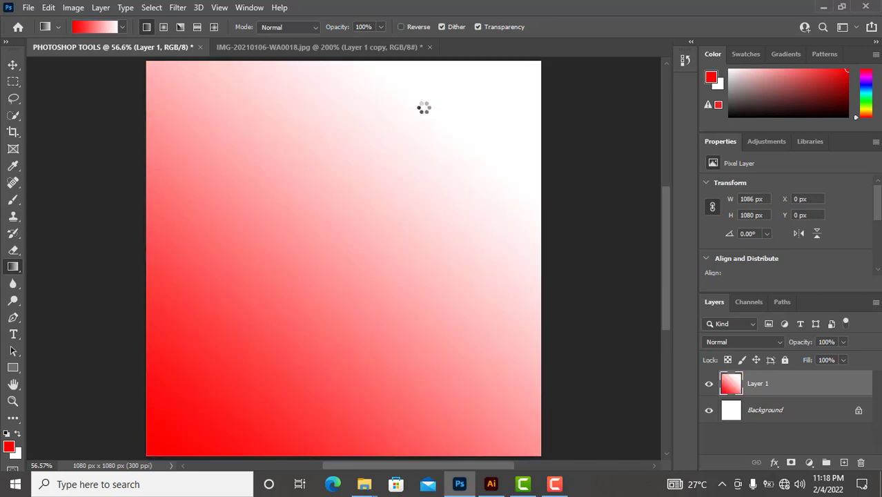
key(ctrl+z)
key(ctrl+z)
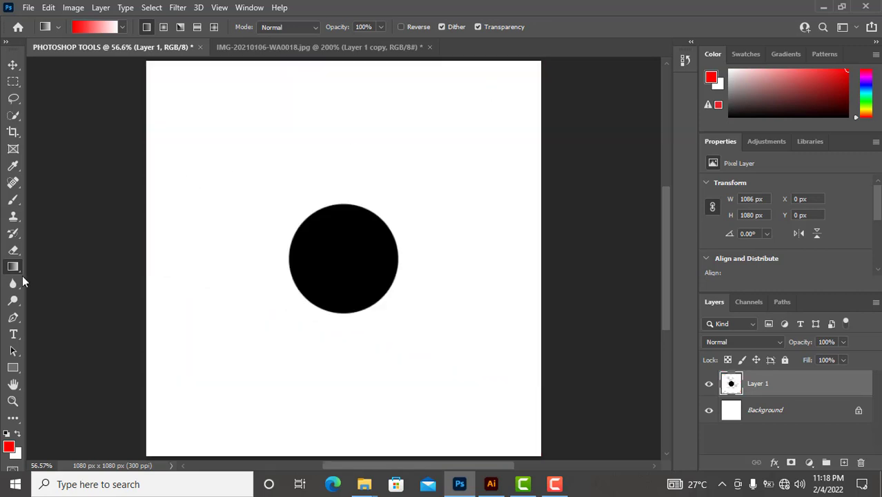
click(13, 284)
Blur the circle's upper-right edge, then the portrait's eyes, nose and cheeks
click(49, 286)
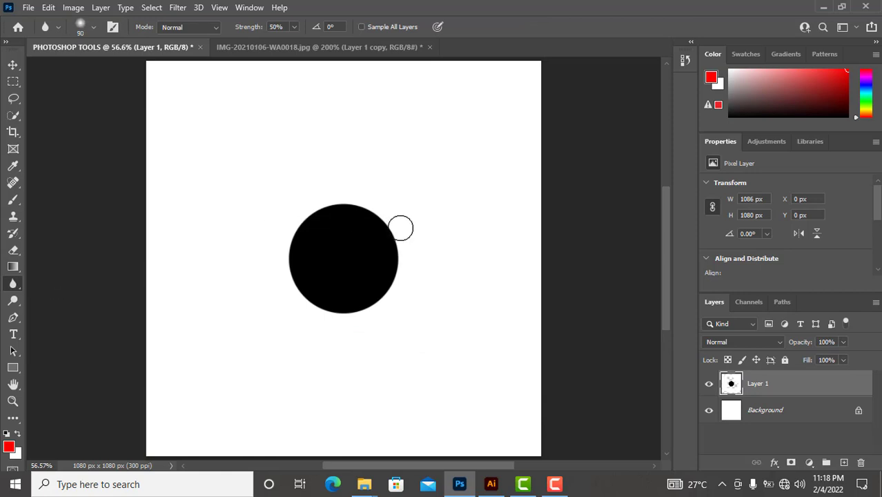
mouse_move(400, 229)
mouse_down()
mouse_move(397, 293)
mouse_move(392, 227)
mouse_move(389, 269)
mouse_up()
click(325, 47)
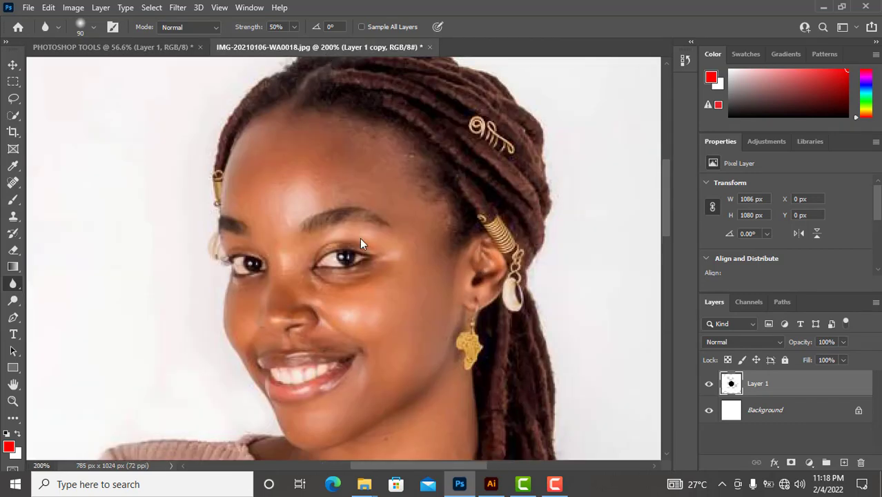
mouse_move(276, 263)
mouse_down()
mouse_move(216, 261)
mouse_move(311, 269)
mouse_move(399, 260)
mouse_move(215, 272)
mouse_move(343, 270)
mouse_move(271, 269)
mouse_move(342, 242)
mouse_move(284, 283)
mouse_move(286, 254)
mouse_move(261, 250)
mouse_up()
mouse_move(245, 231)
mouse_down()
mouse_move(236, 256)
mouse_move(418, 272)
mouse_move(384, 257)
mouse_move(236, 256)
mouse_move(364, 226)
mouse_move(244, 254)
mouse_move(420, 269)
mouse_move(222, 262)
mouse_move(380, 277)
mouse_up()
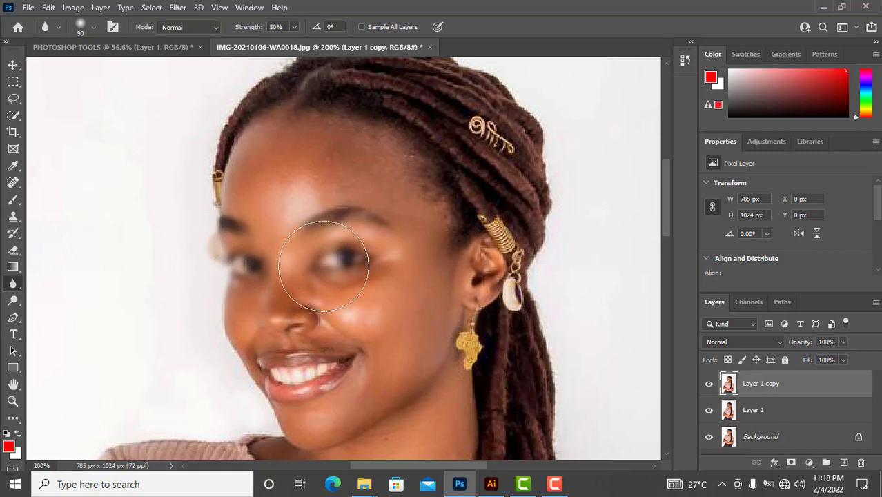
click(157, 44)
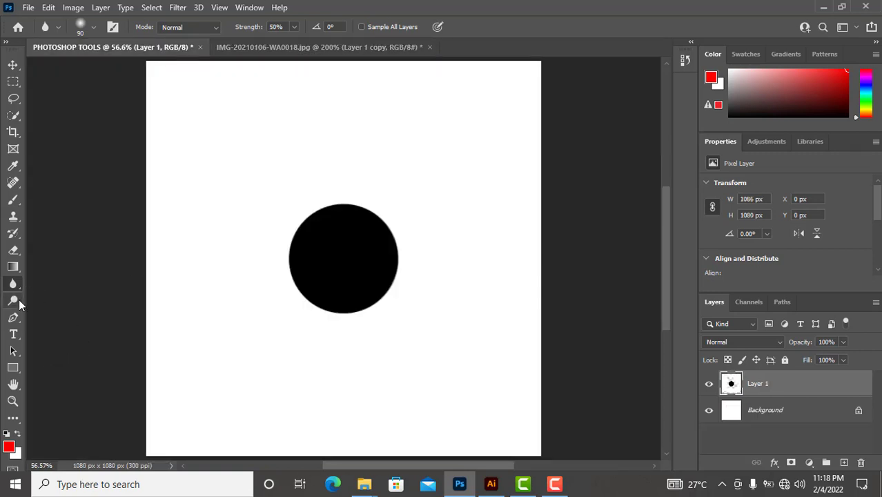
Dodge the portrait's sweater and hair strands at Midtones, 50% exposure
drag(18, 298, 45, 297)
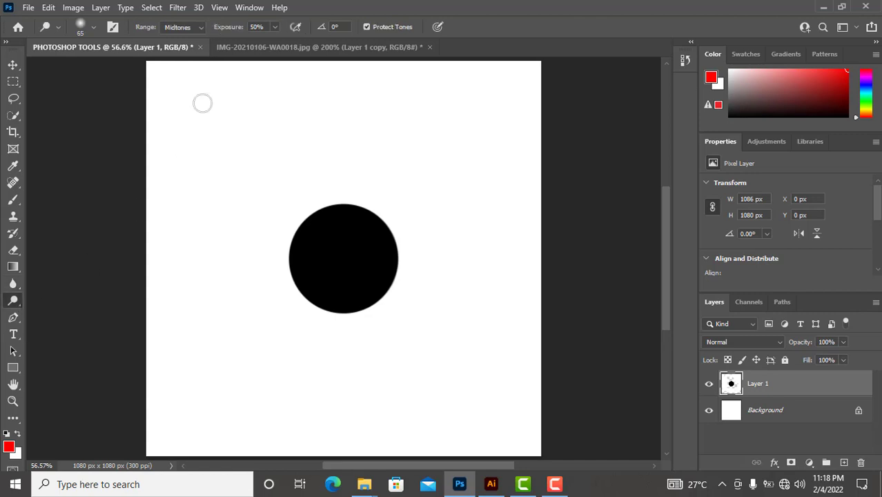
key(ctrl+Tab)
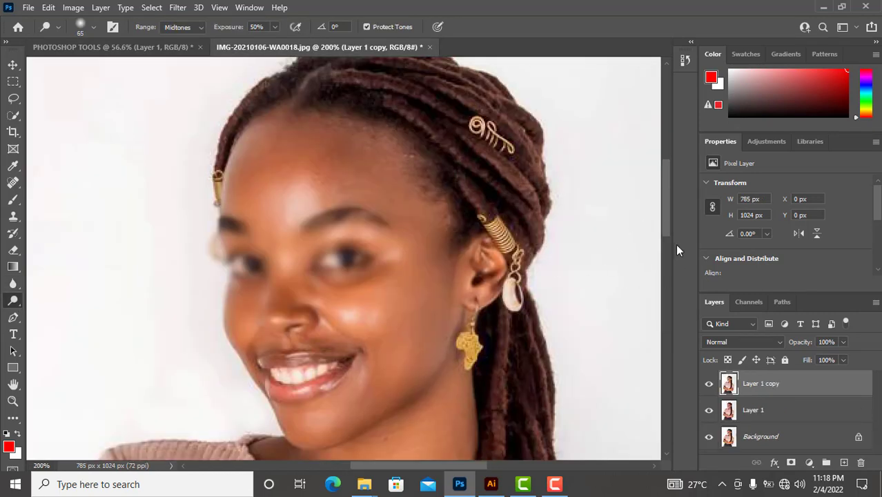
drag(667, 220, 667, 261)
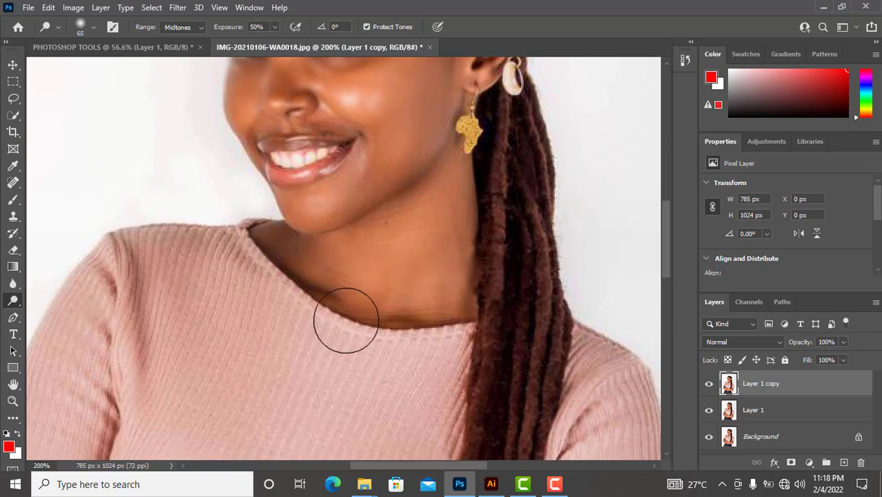
mouse_move(225, 340)
mouse_down()
mouse_move(301, 354)
mouse_move(212, 295)
mouse_move(217, 345)
mouse_move(284, 365)
mouse_move(479, 346)
mouse_move(528, 282)
mouse_move(528, 344)
mouse_move(519, 261)
mouse_move(513, 365)
mouse_move(516, 231)
mouse_move(531, 271)
mouse_move(528, 224)
mouse_up()
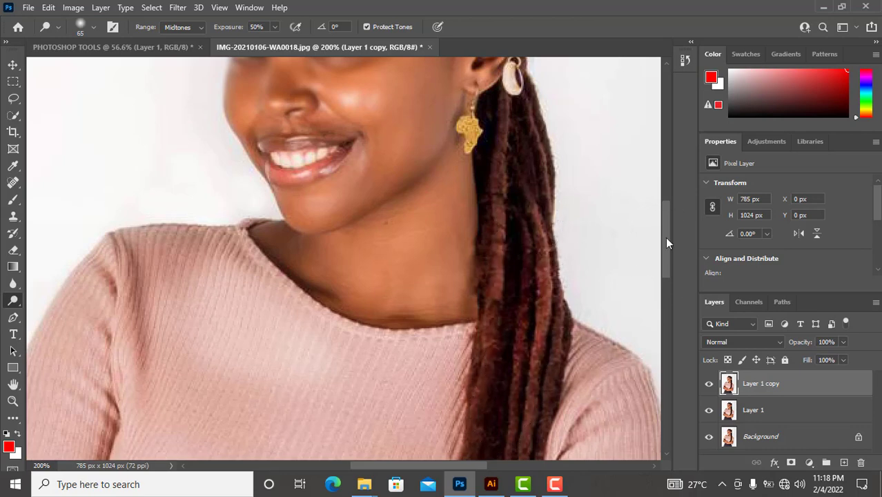
drag(665, 237, 659, 188)
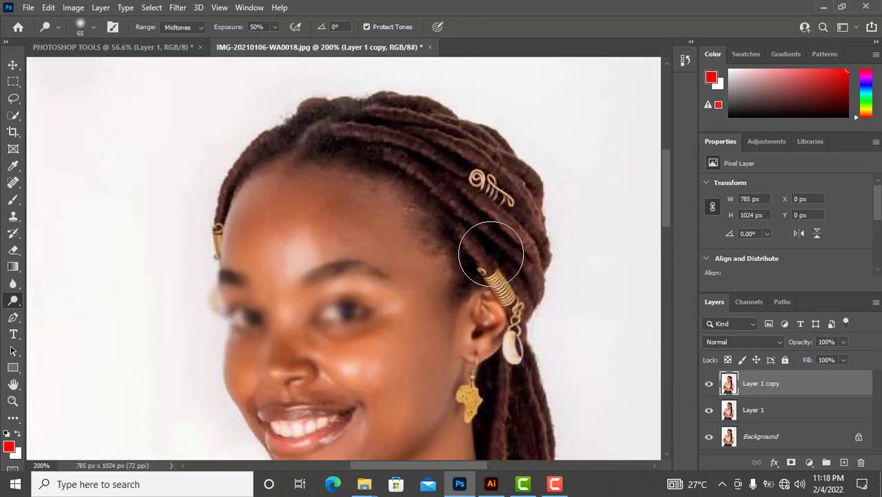
drag(667, 174, 674, 282)
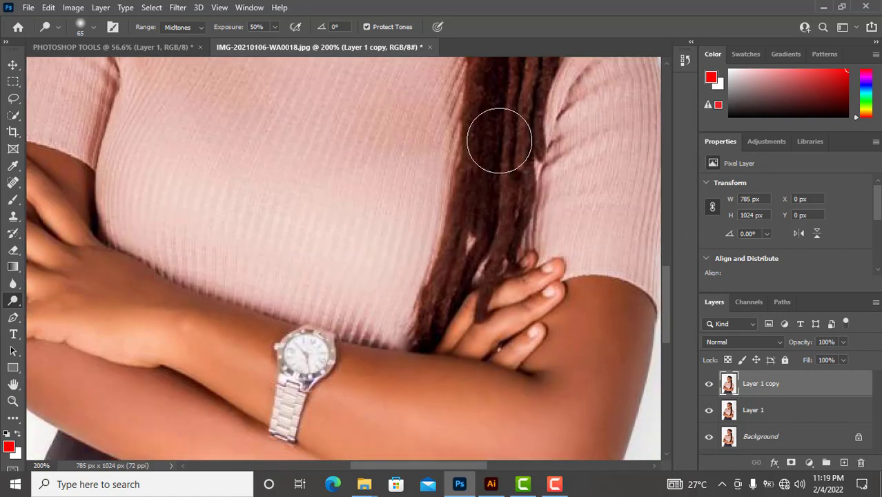
mouse_move(472, 239)
mouse_down()
mouse_move(433, 315)
mouse_move(470, 241)
mouse_up()
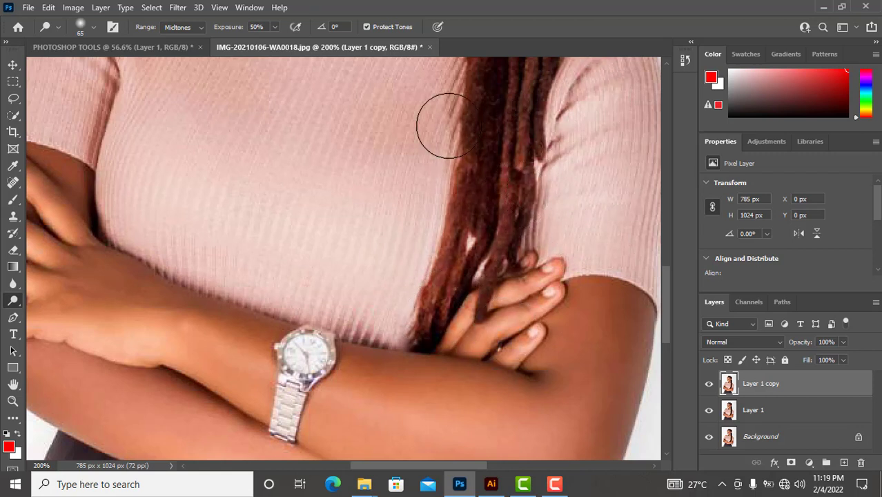
drag(404, 226, 418, 160)
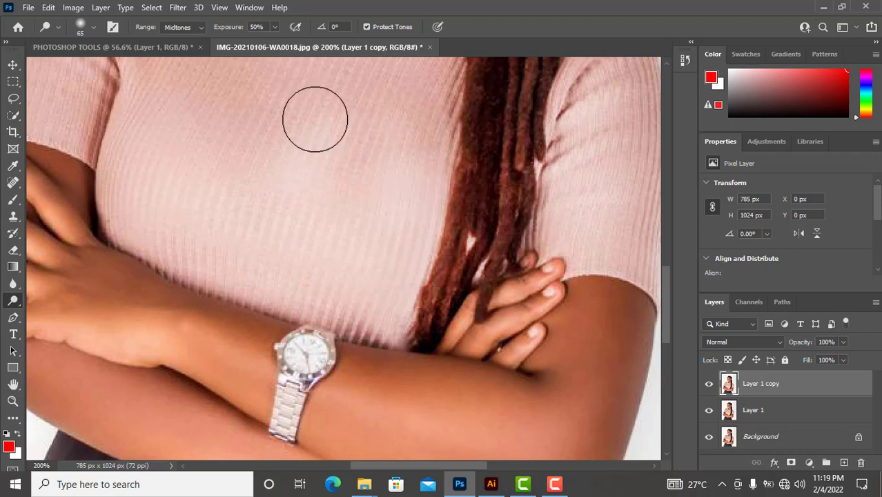
click(137, 44)
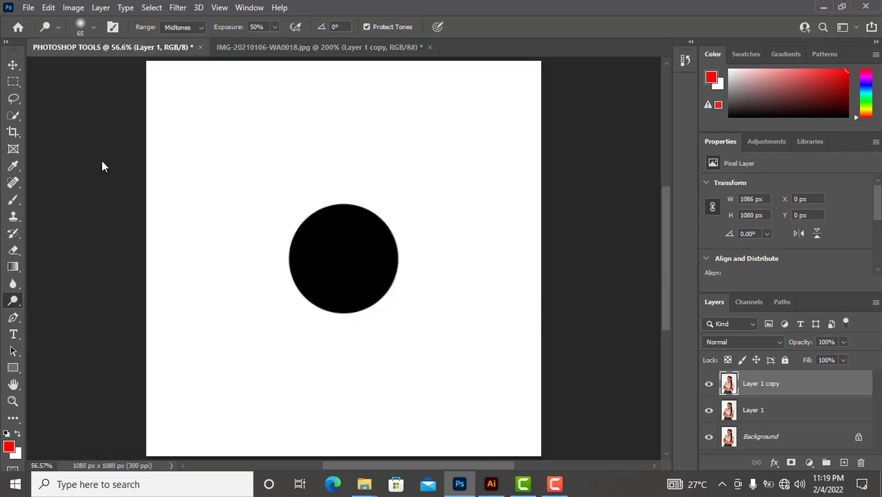
Draw a curved Pen path with four anchors across the canvas top
click(14, 319)
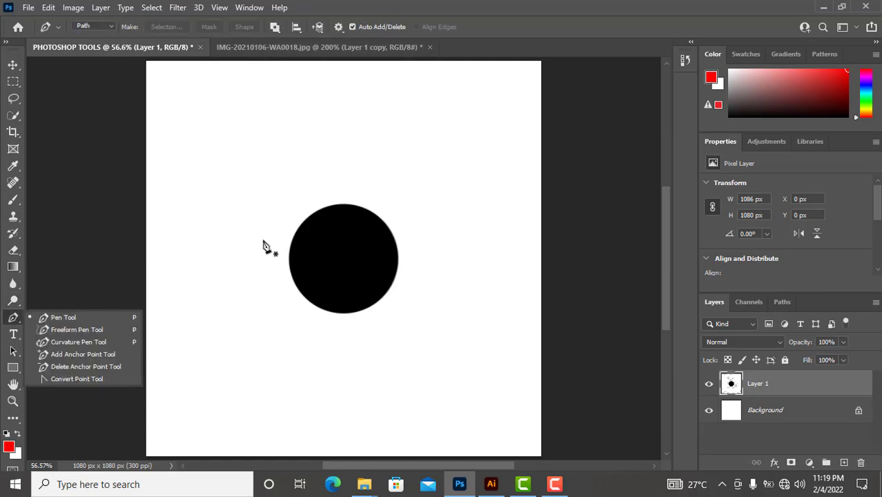
drag(197, 153, 217, 141)
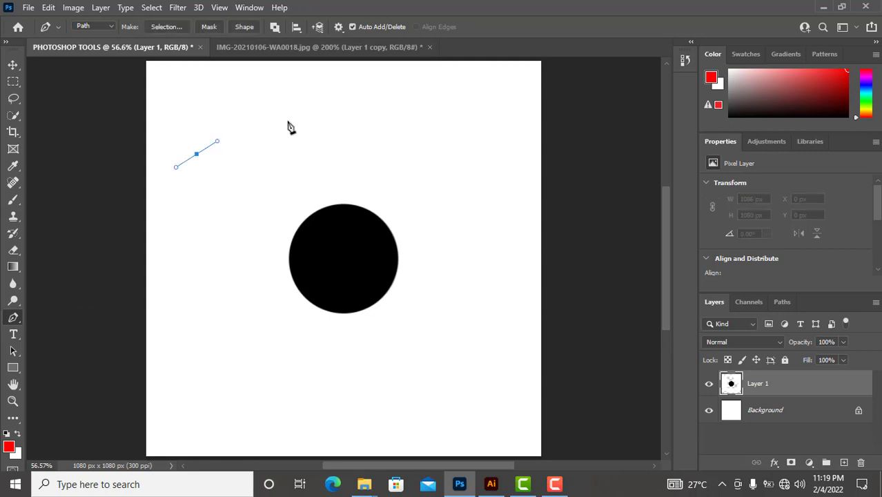
drag(287, 121, 324, 129)
drag(409, 150, 452, 126)
drag(506, 228, 505, 274)
Trace the portrait's face edge from chin to crown, then discard the canvas path
click(337, 49)
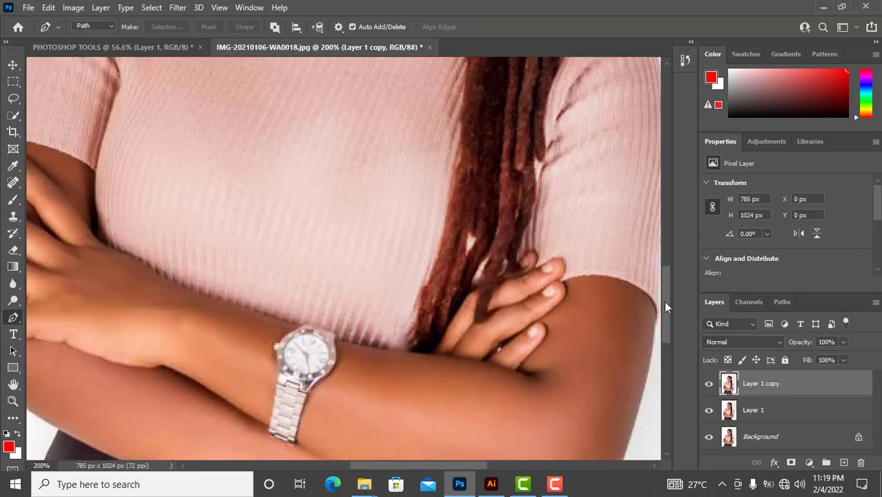
drag(663, 301, 664, 185)
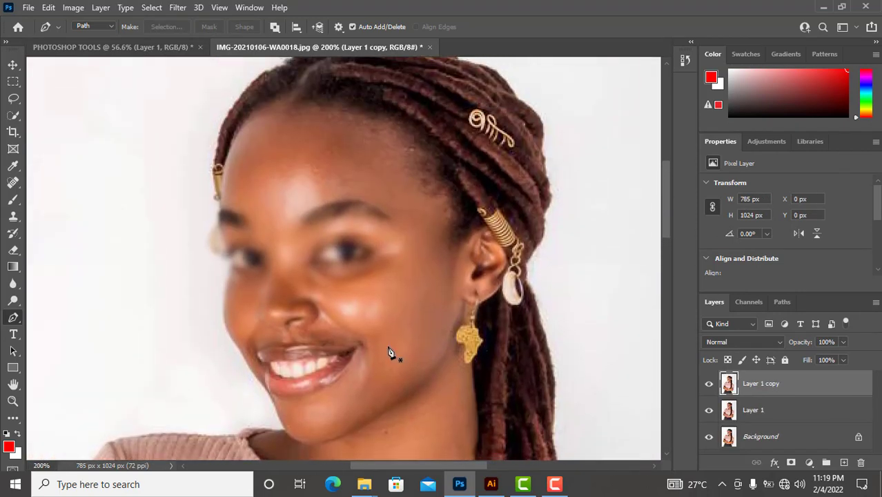
click(279, 417)
drag(265, 391, 250, 376)
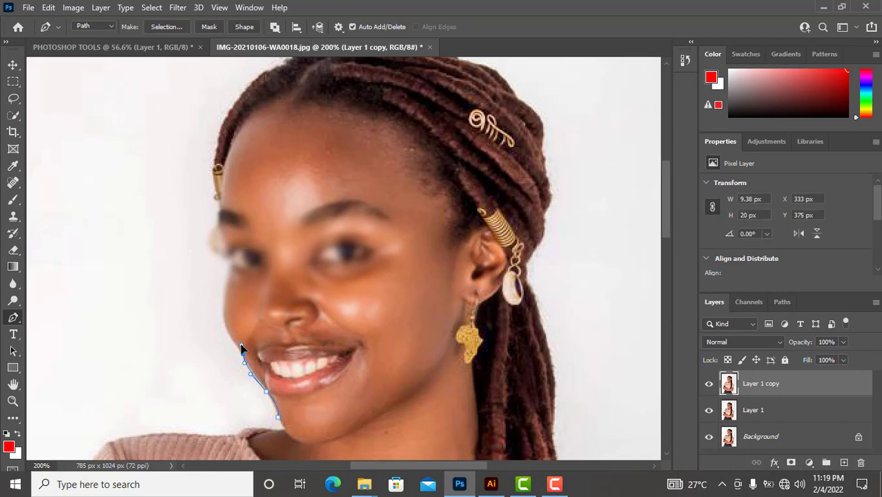
click(241, 345)
drag(222, 310, 227, 283)
drag(223, 248, 219, 196)
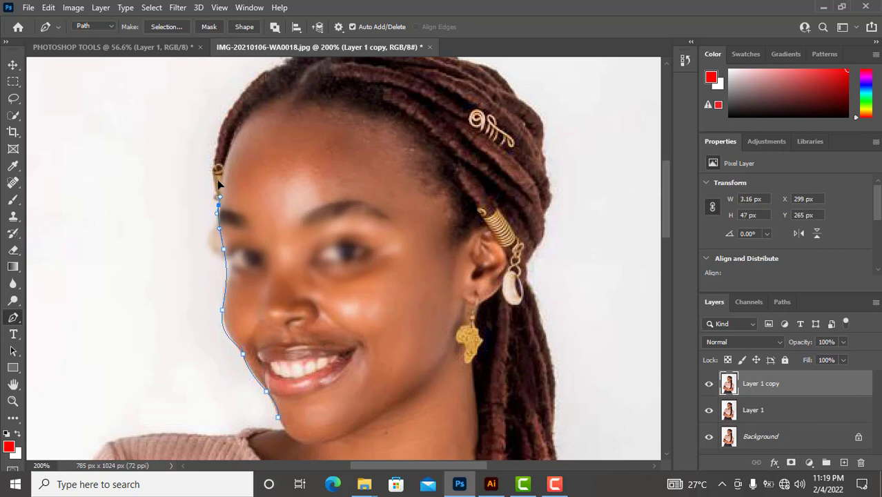
drag(223, 125, 243, 87)
drag(284, 67, 299, 66)
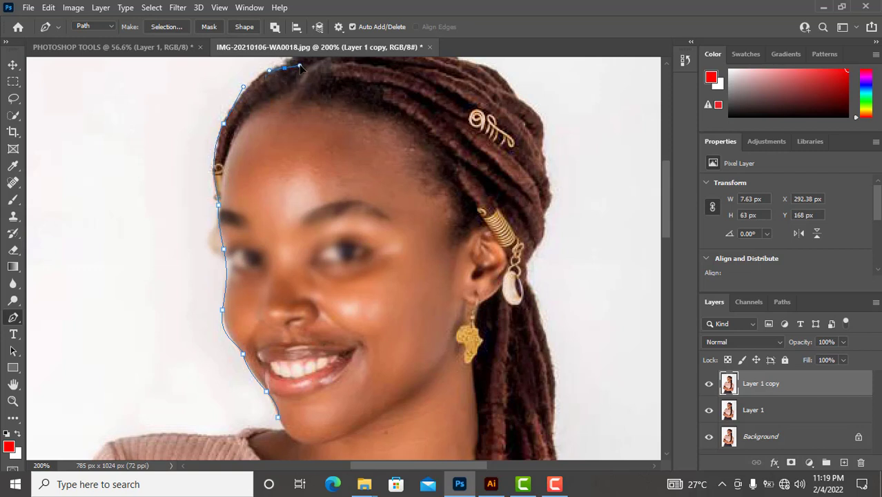
click(143, 48)
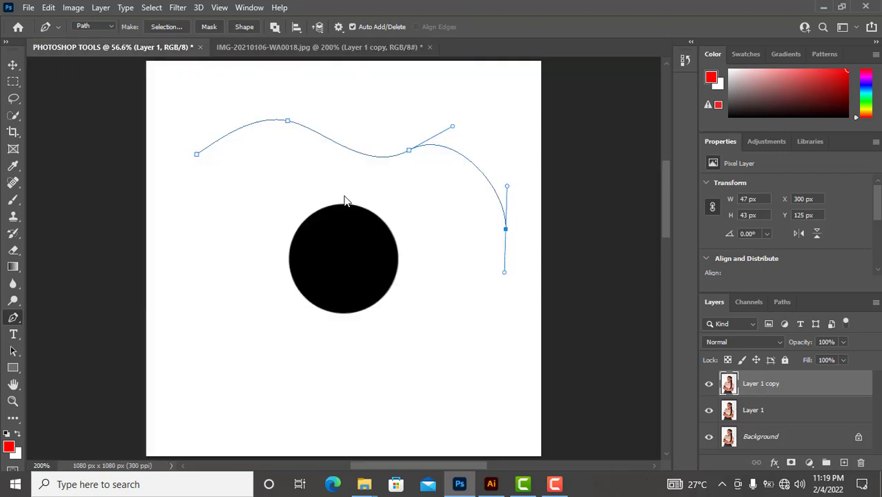
key(Escape)
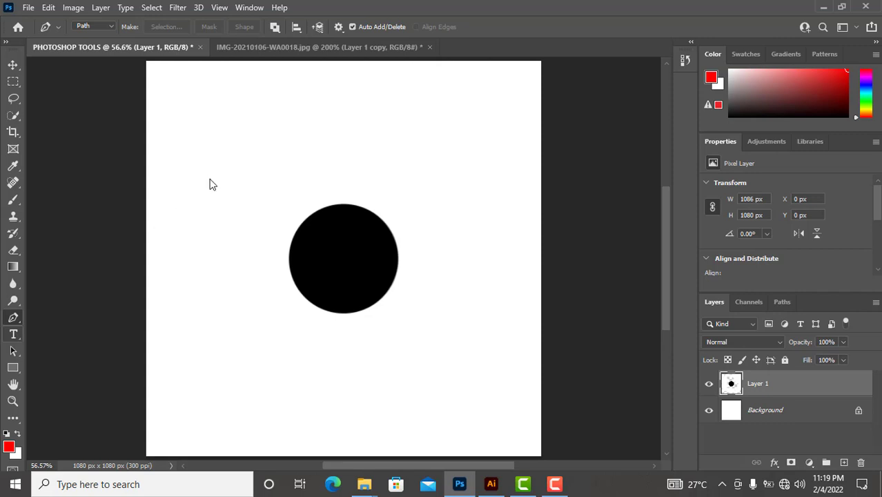
Activate the Horizontal Type Tool and select the Myriad Pro font name for replacement
click(14, 334)
key(t)
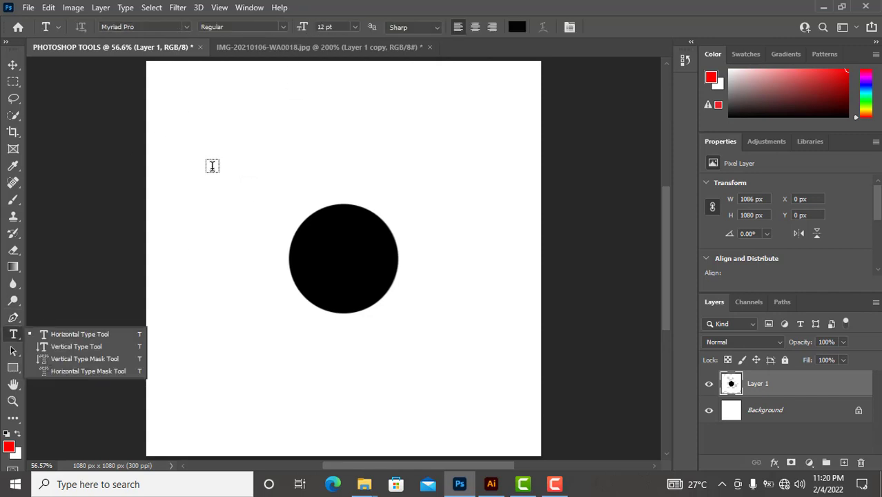
click(240, 201)
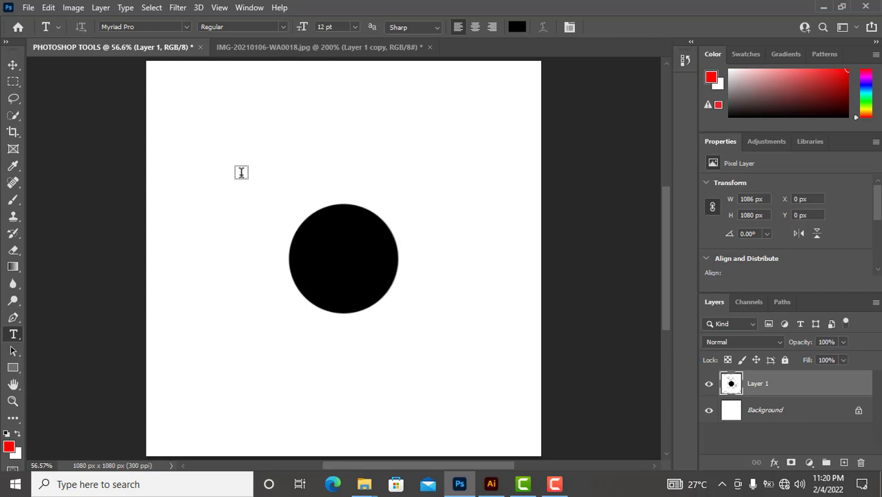
click(153, 27)
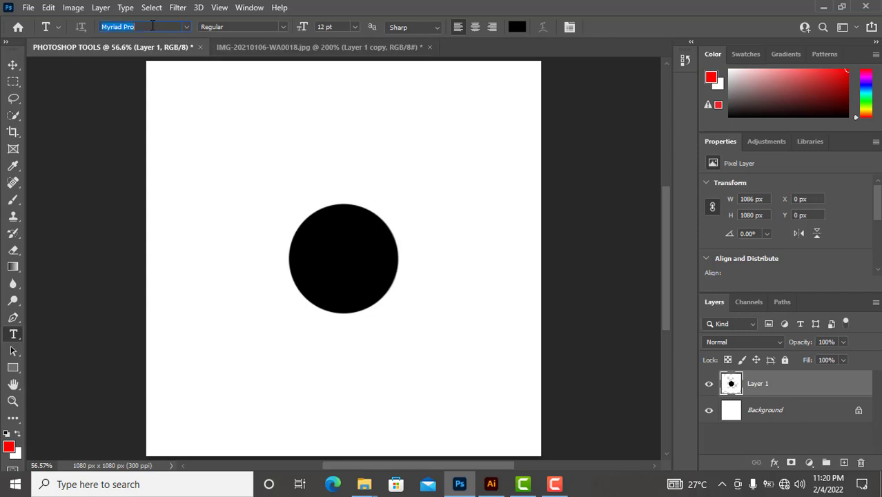
Search the font list for 'gotham', correct the typo, and set the type font to Gotham Bold
click(152, 27)
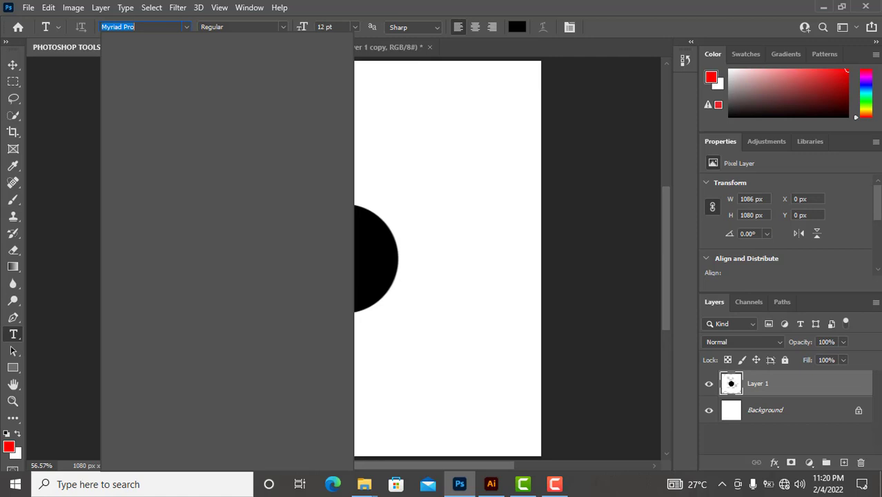
text(g)
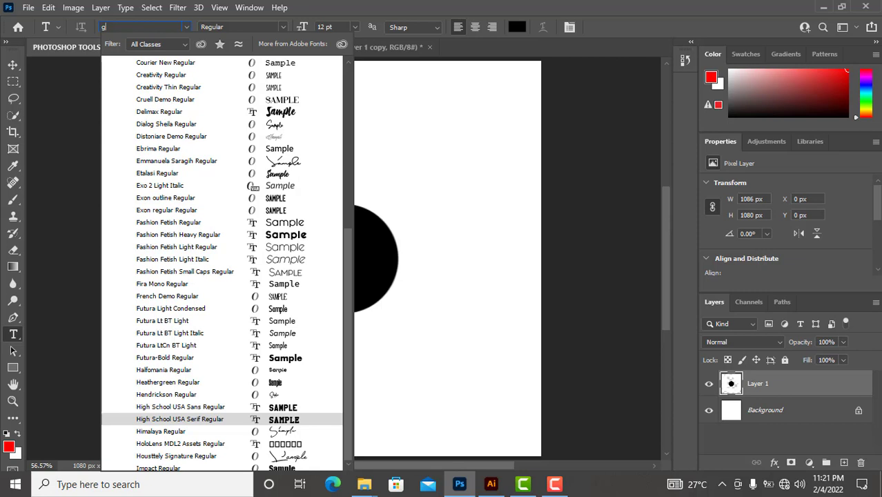
text(o)
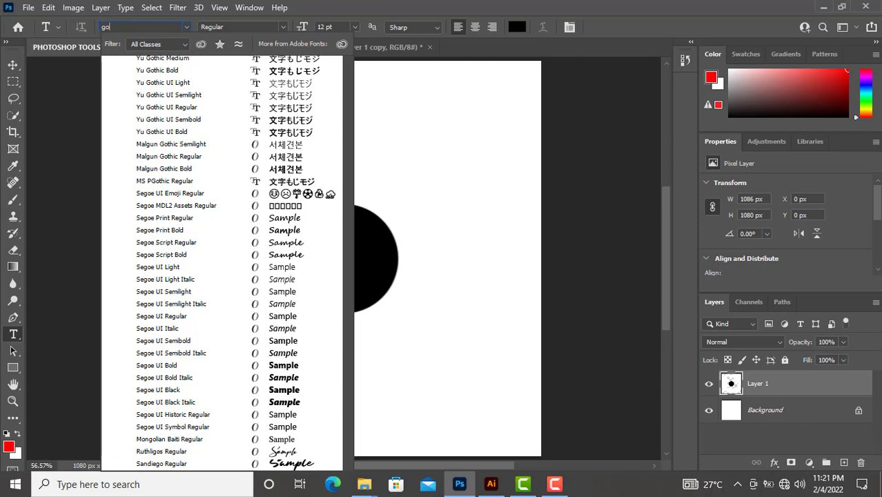
text(thaothamm)
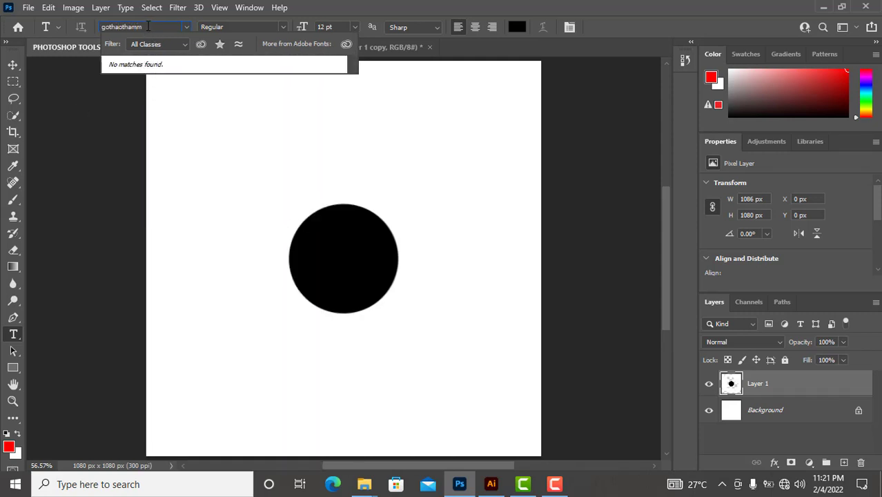
shift+click(124, 26)
text(m)
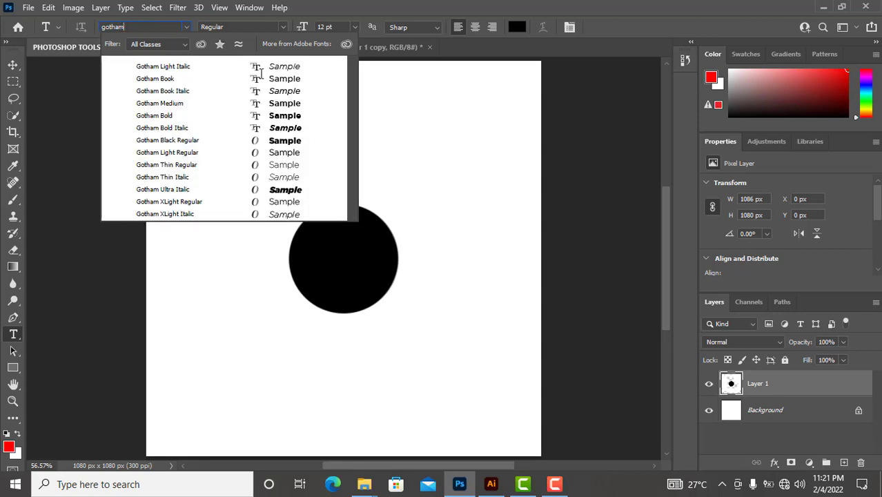
click(282, 117)
key(Return)
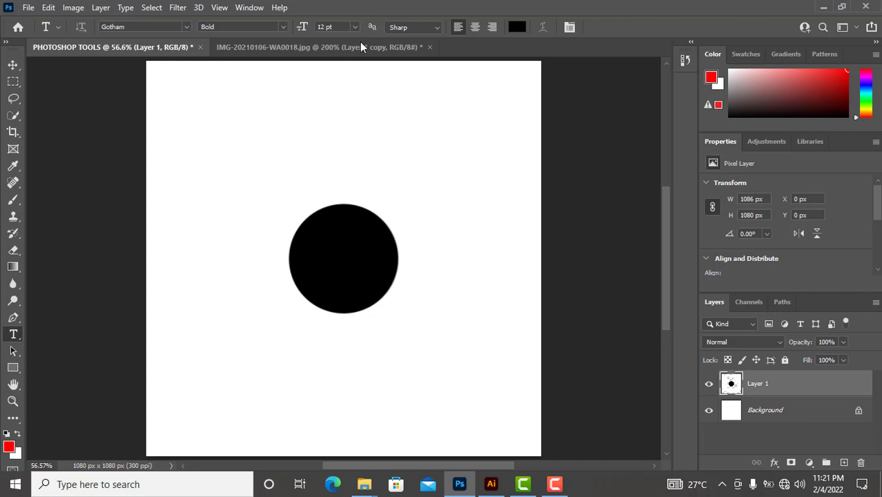
Add a placeholder text line near the top of the canvas with the Type tool
key(w)
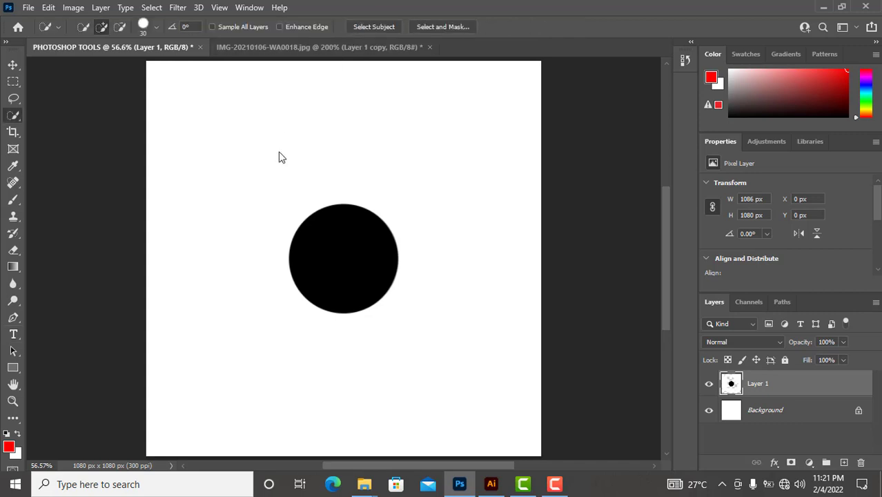
key(t)
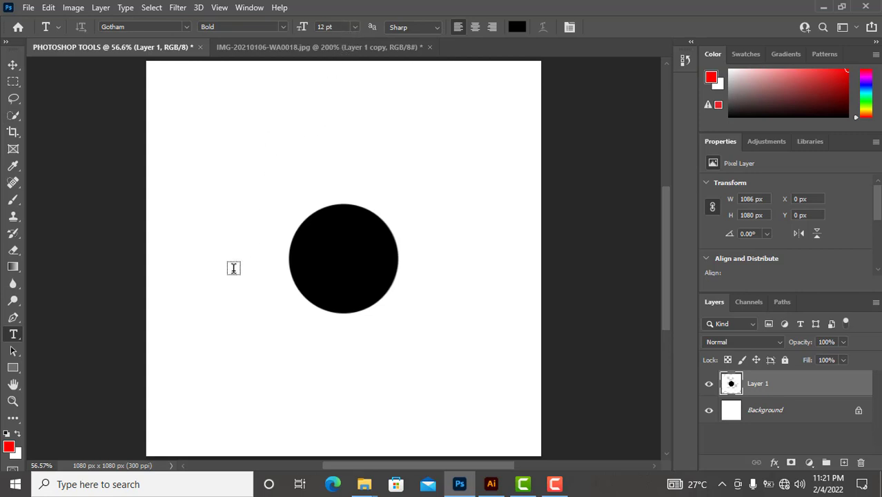
click(264, 380)
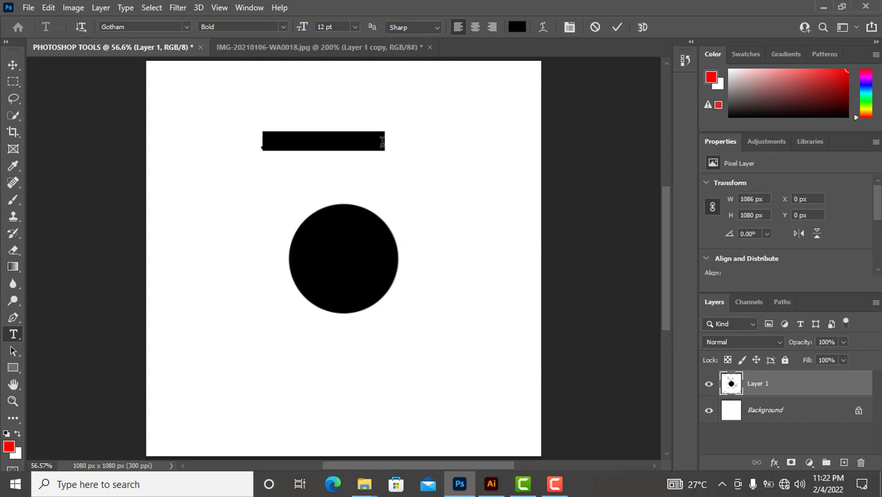
key(BackSpace)
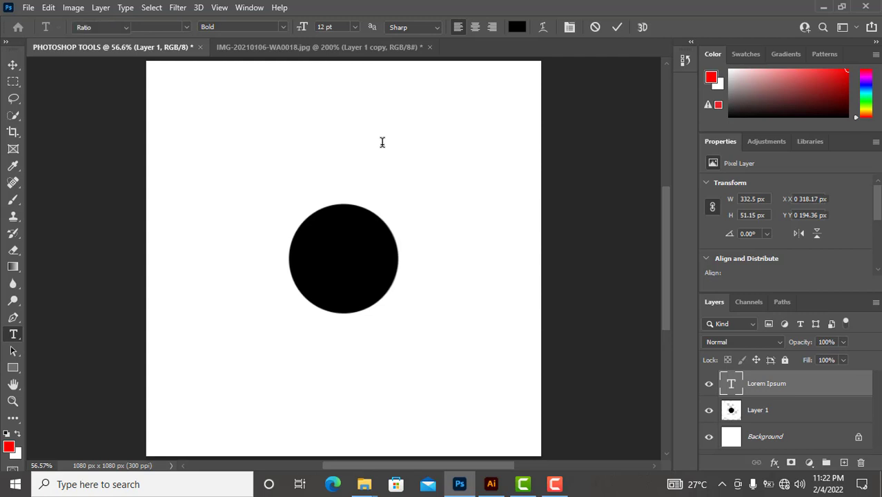
key(c)
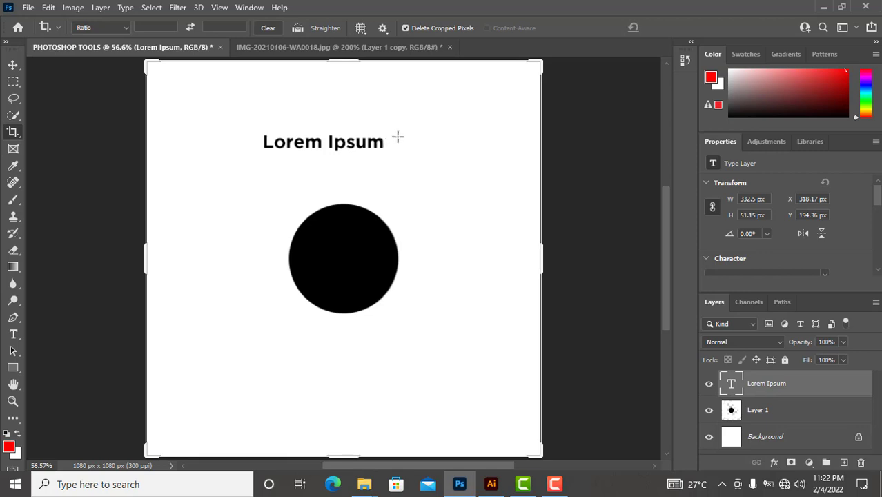
key(Escape)
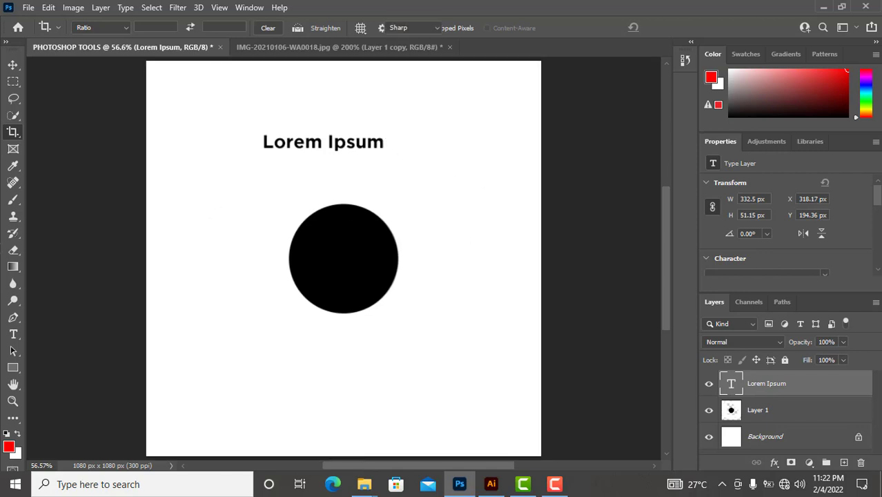
click(262, 183)
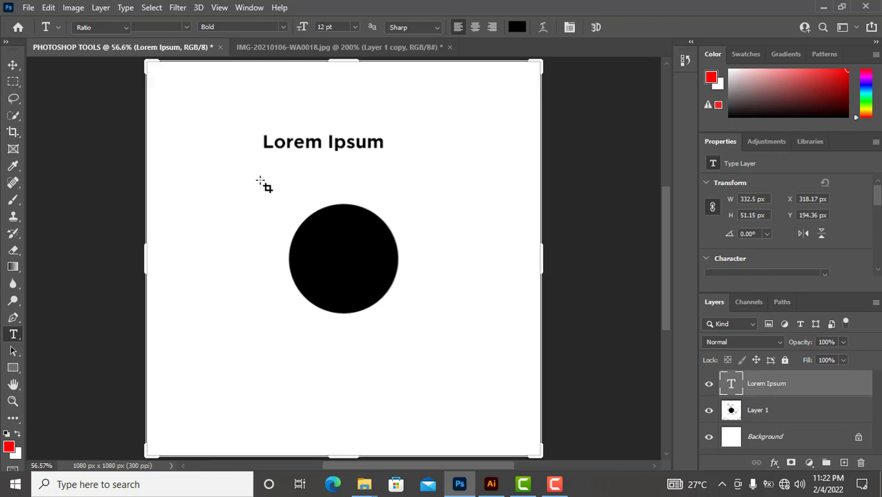
click(12, 337)
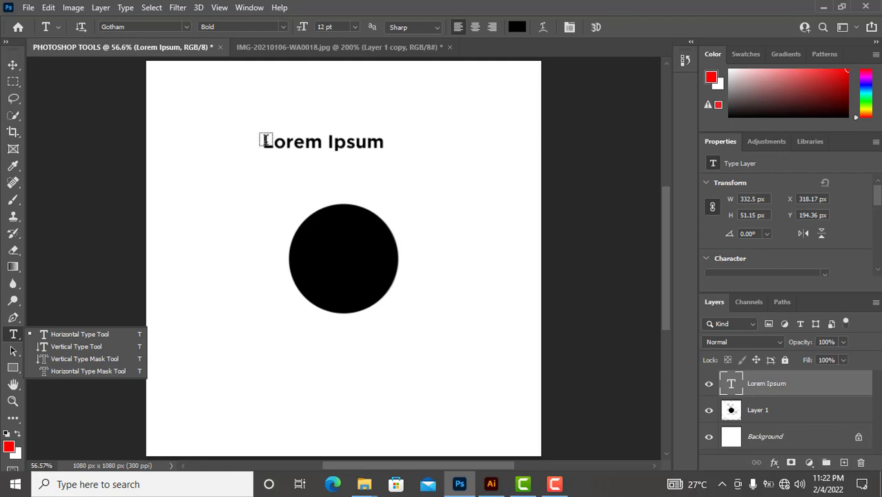
Replace the Lorem Ipsum placeholder with 'colindesign' and commit the text
click(359, 143)
key(ctrl+a)
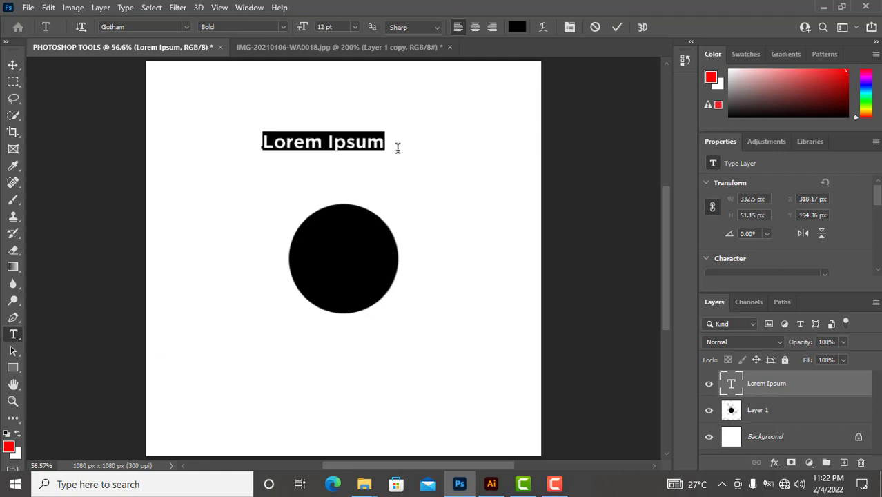
key(Left)
key(Right)
key(Right)
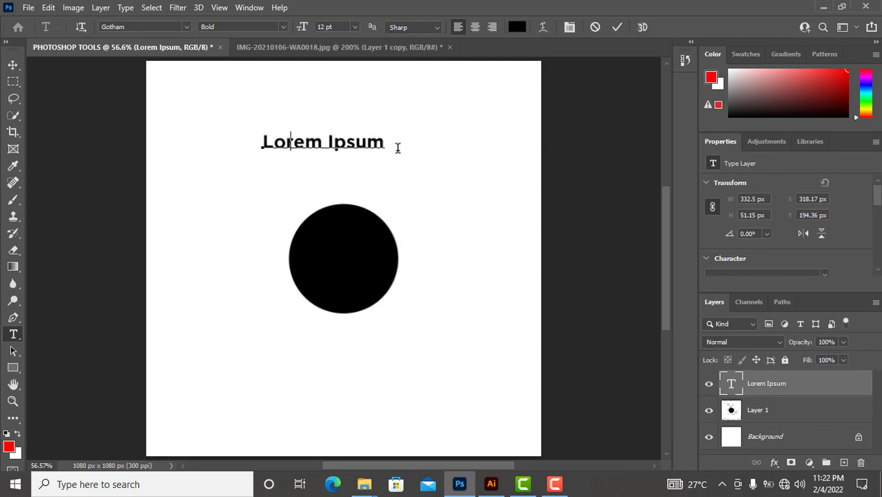
key(Right)
key(Right)
key(Right)
key(Right)
key(Right)
key(Right)
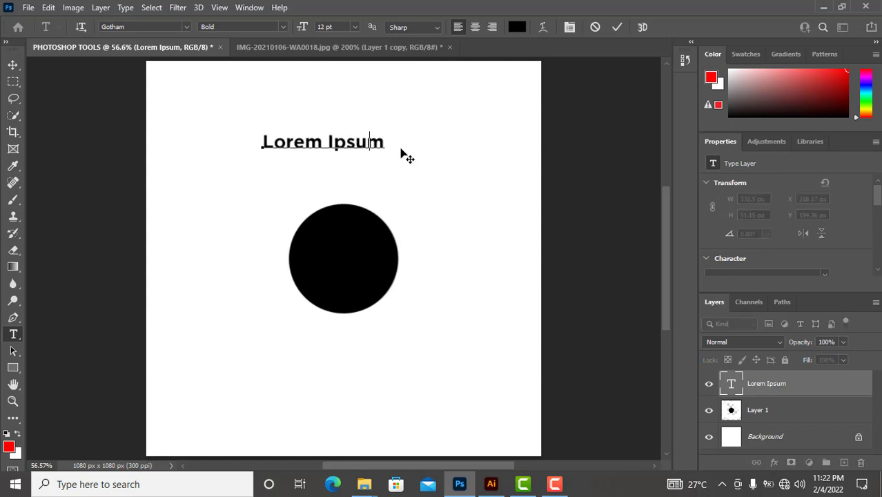
key(ctrl+a)
text(colindesign)
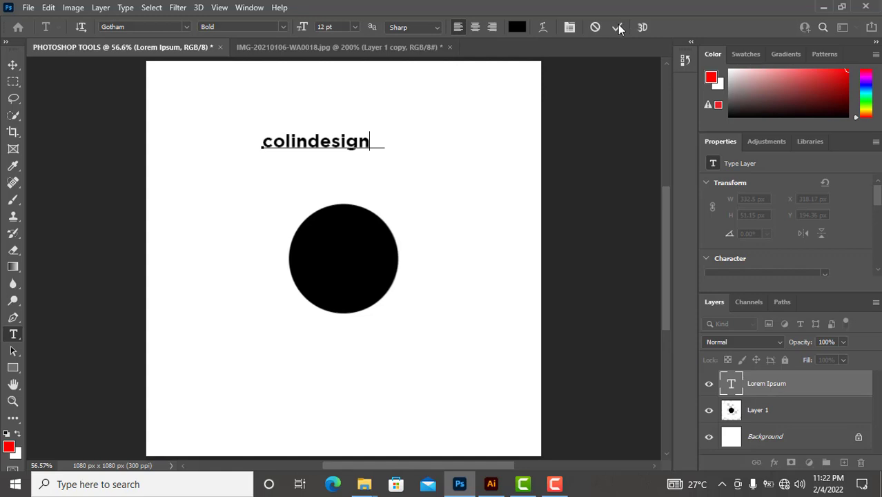
click(125, 265)
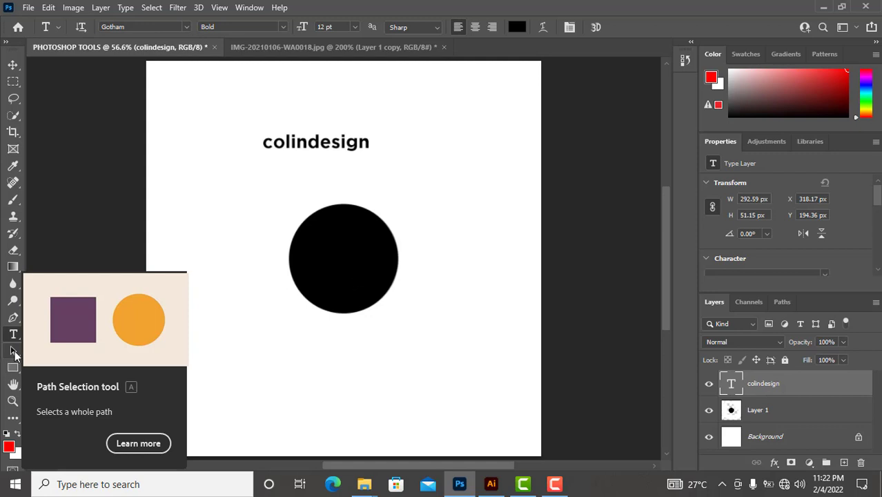
Dismiss the help card and choose the Path Selection Tool from its tool group
click(136, 442)
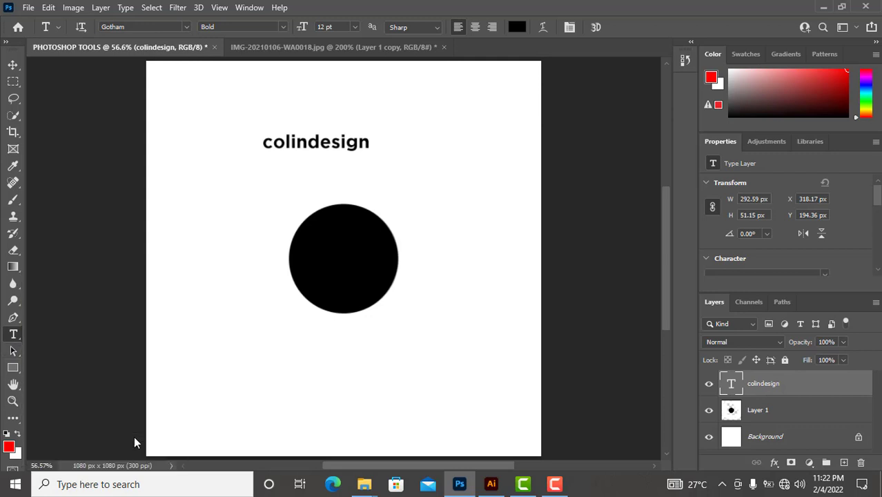
right_click(14, 353)
click(62, 350)
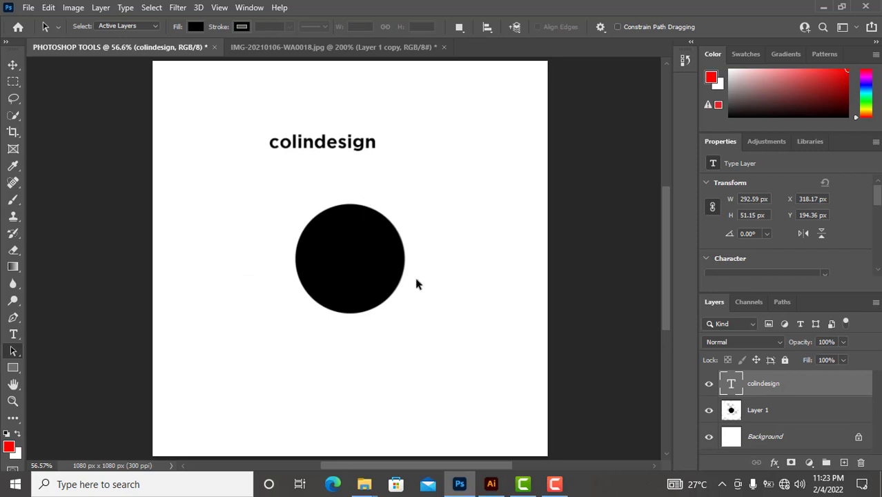
Draw a tall red 77 × 307 px rectangle to the left of the black circle
click(18, 371)
click(57, 373)
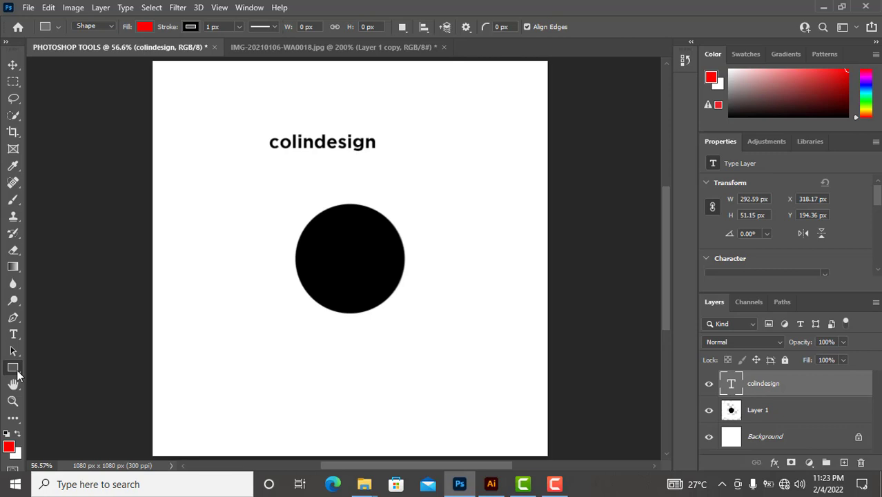
key(shift+u)
right_click(18, 372)
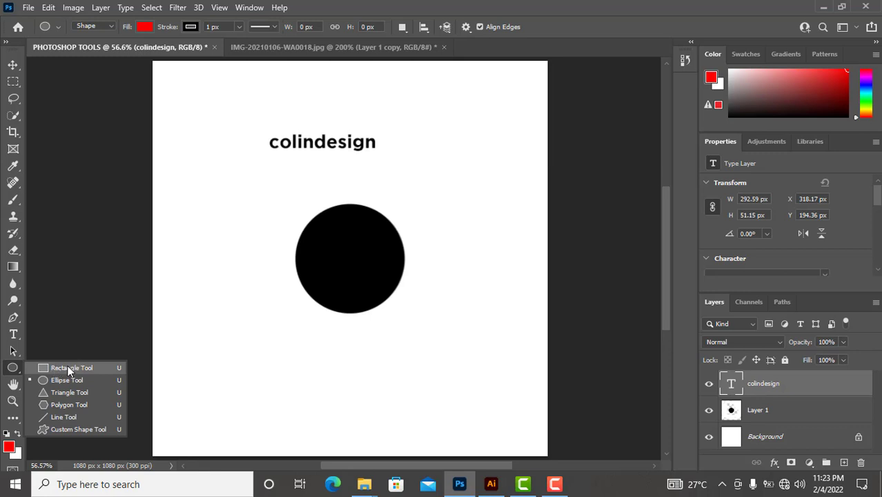
click(72, 379)
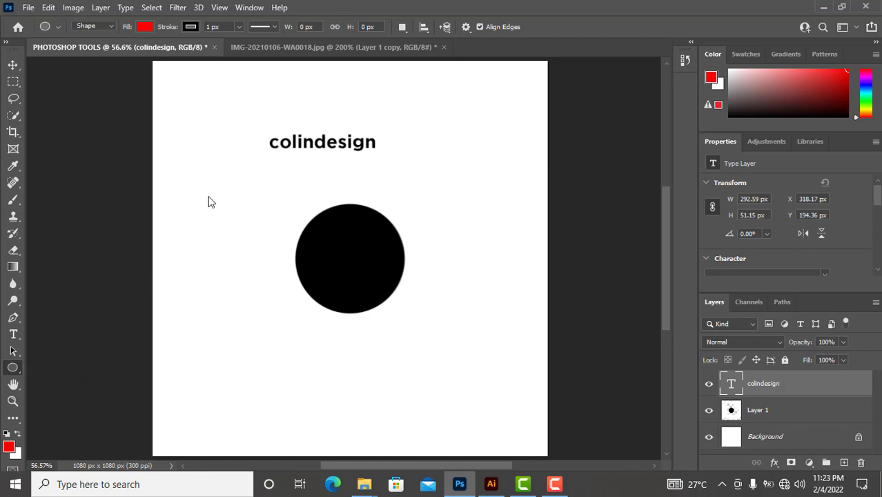
key(shift+u)
drag(196, 198, 226, 310)
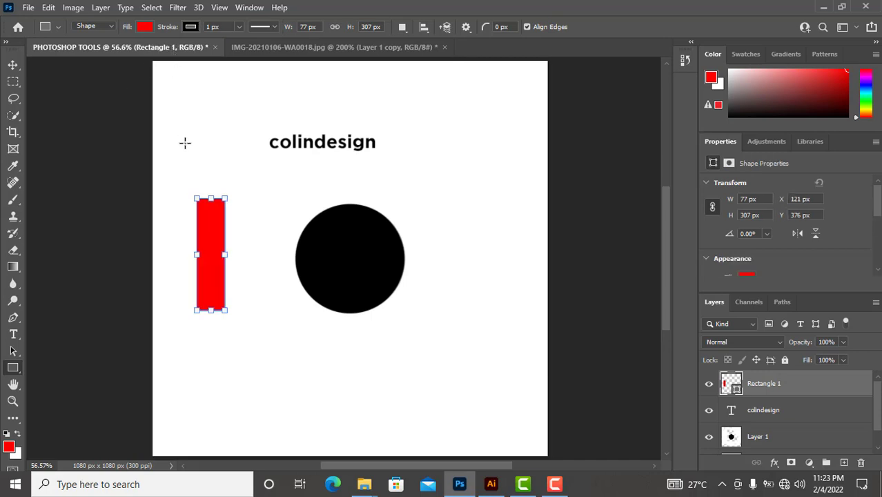
key(v)
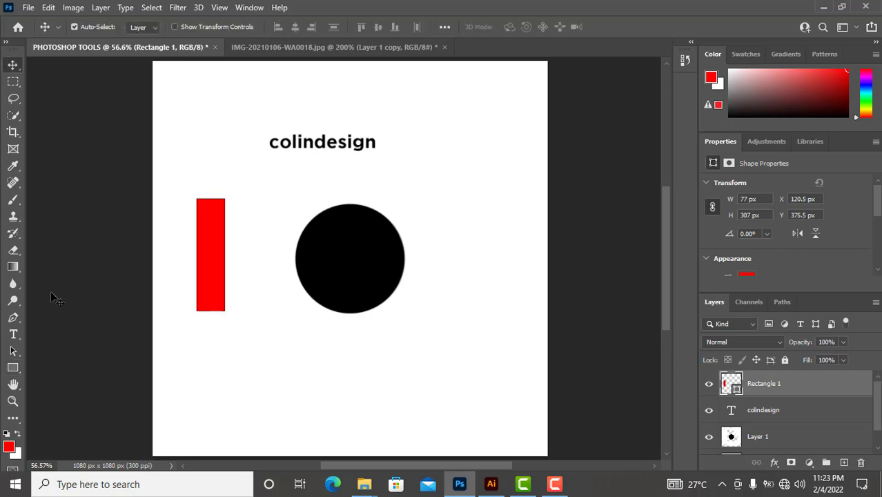
Select the red rectangle's path and drag it to the right of the circle
click(15, 350)
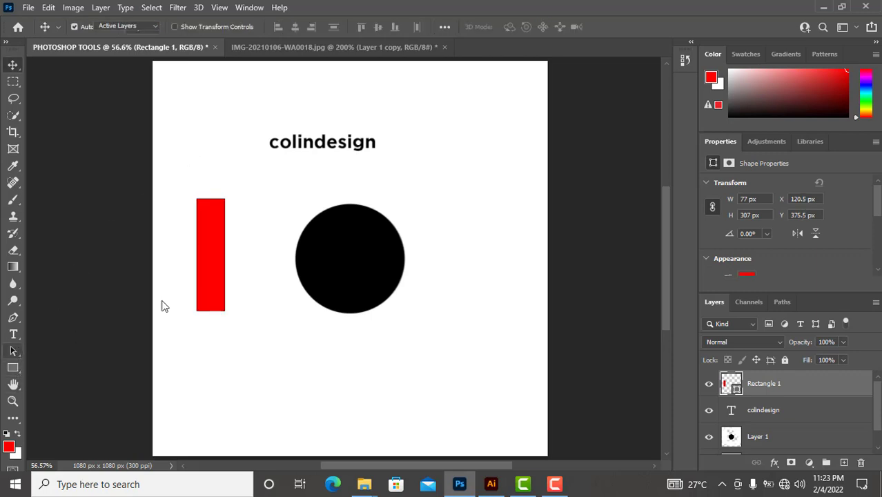
drag(13, 351, 43, 350)
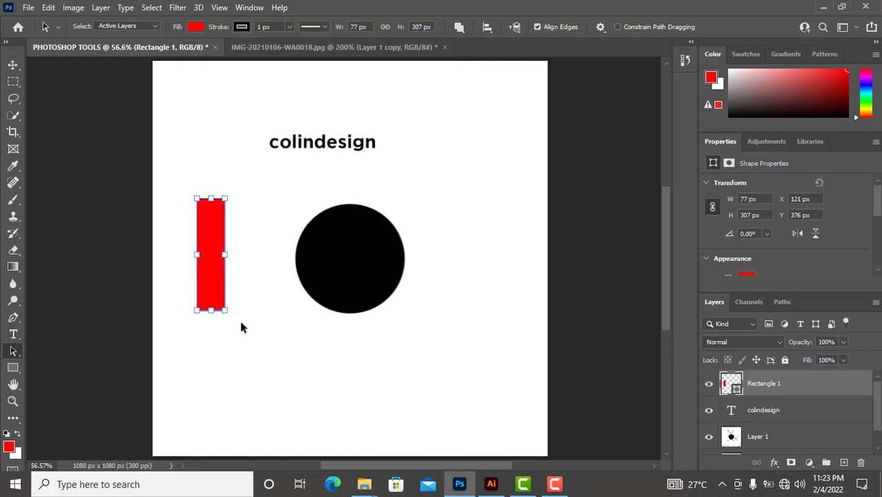
drag(296, 257, 471, 275)
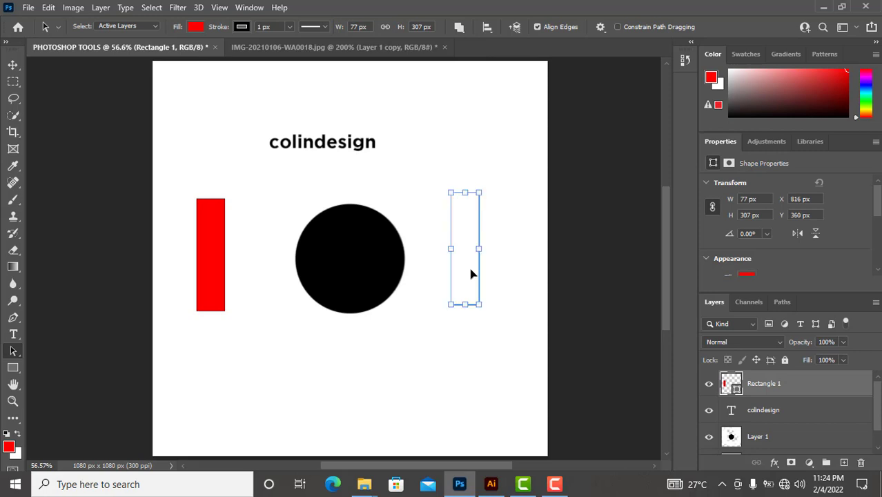
right_click(14, 352)
click(74, 350)
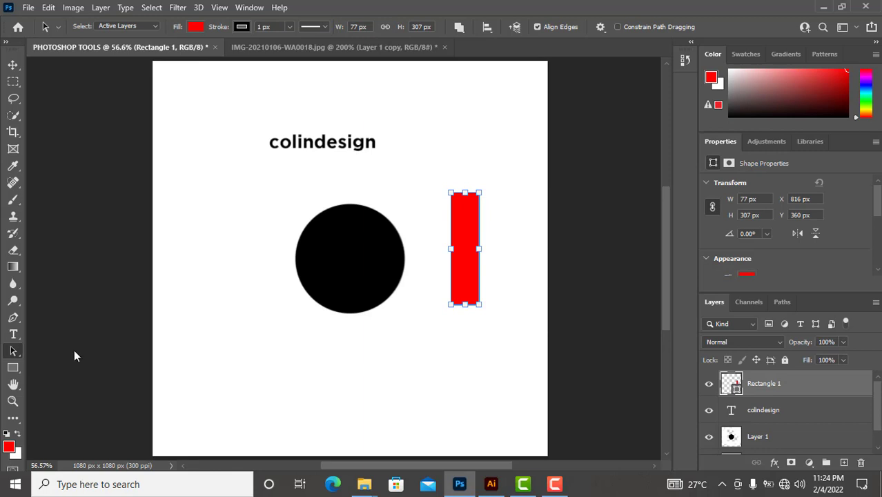
click(419, 259)
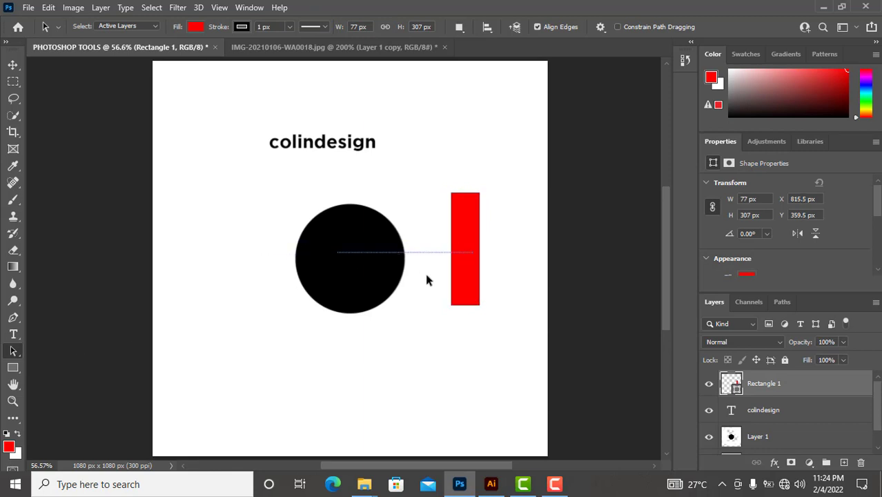
Widen the rectangle to 91 px, undo it, and return it left of the circle
drag(426, 279, 474, 279)
click(478, 248)
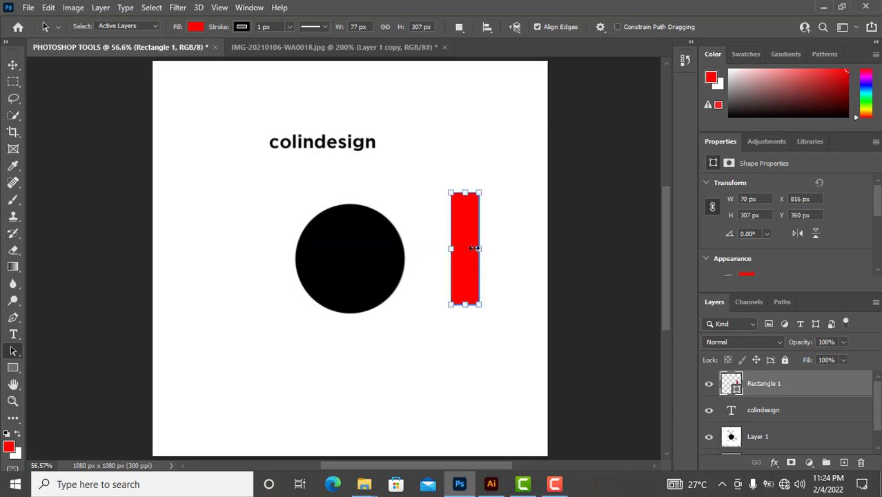
drag(475, 248, 485, 246)
key(ctrl+z)
key(ctrl+v)
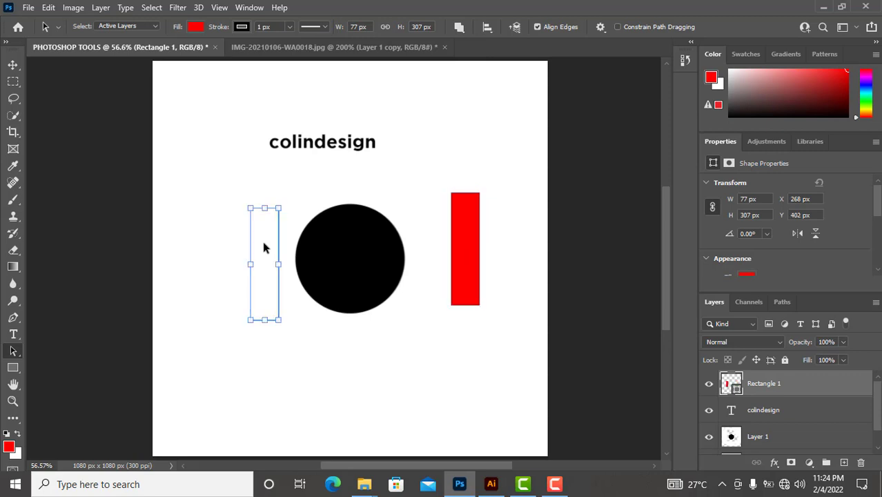
drag(13, 385, 59, 384)
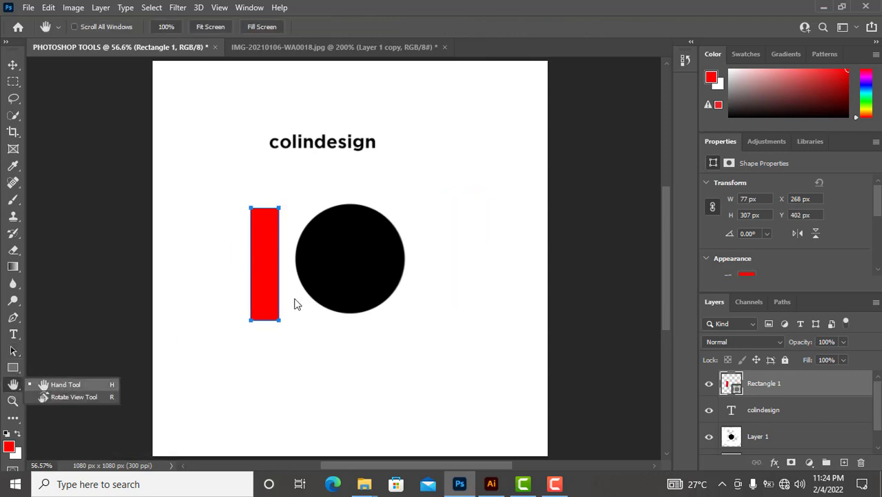
drag(405, 252, 419, 332)
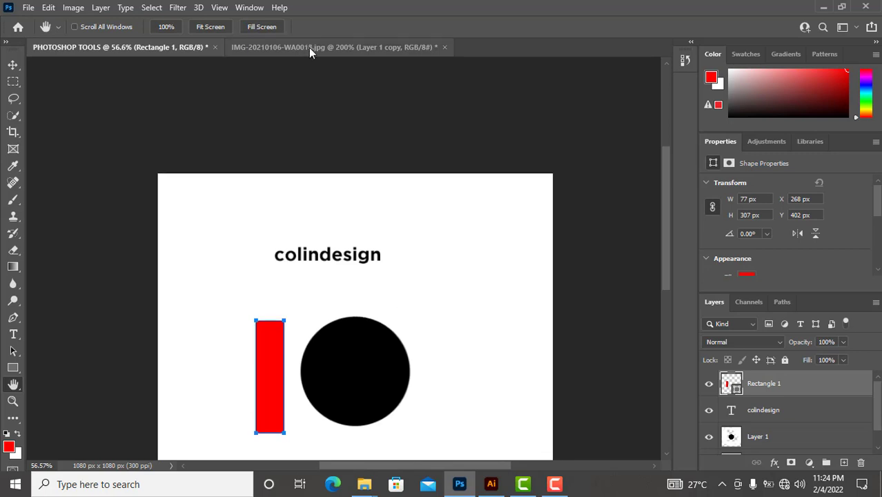
click(310, 48)
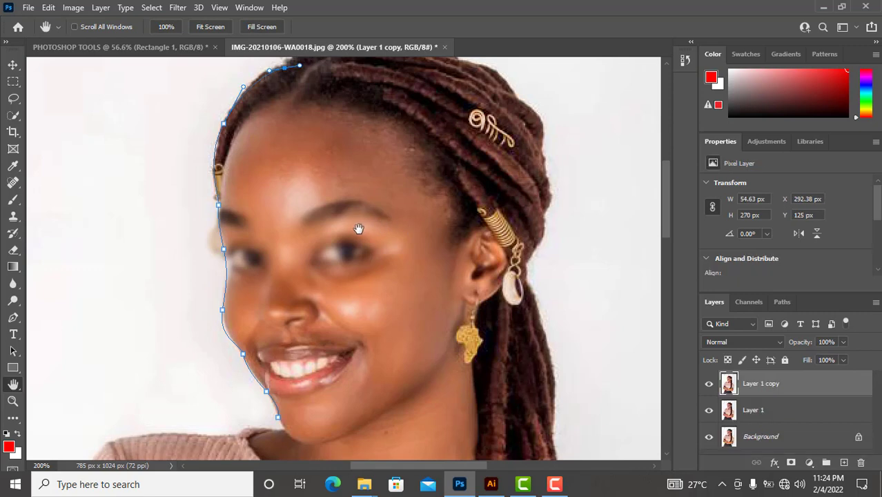
scroll(441, 245, down, 6)
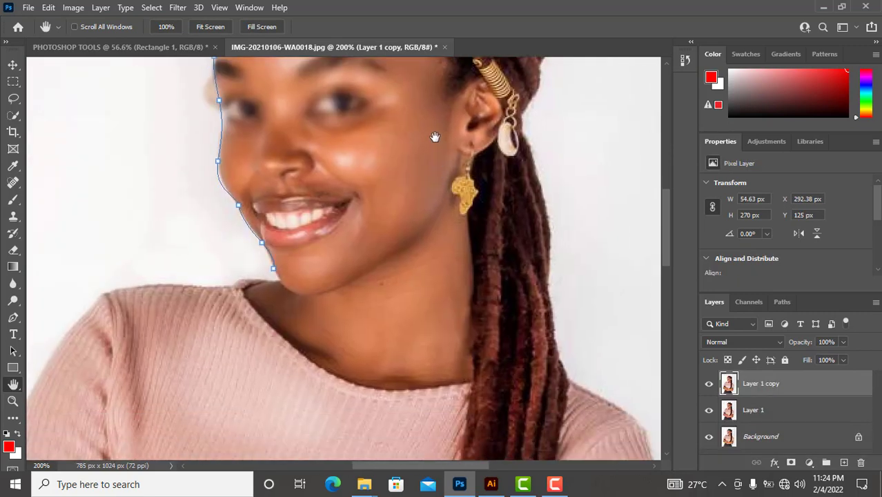
scroll(455, 221, down, 10)
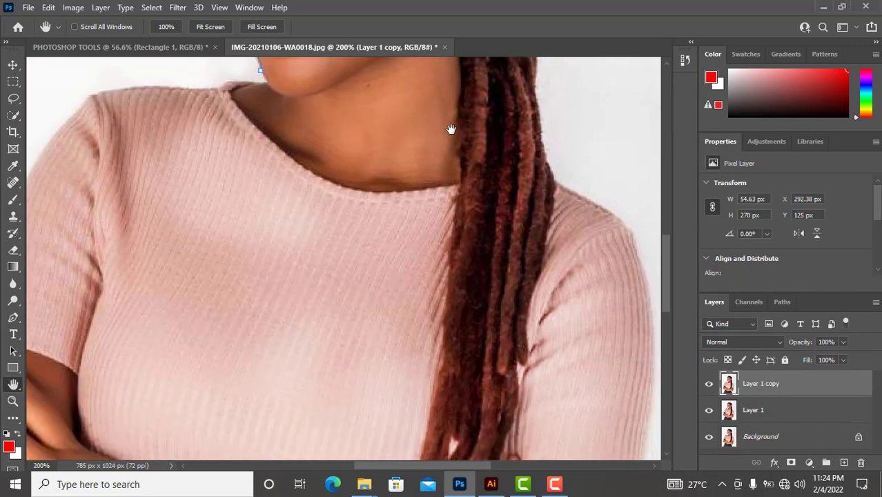
scroll(467, 343, down, 8)
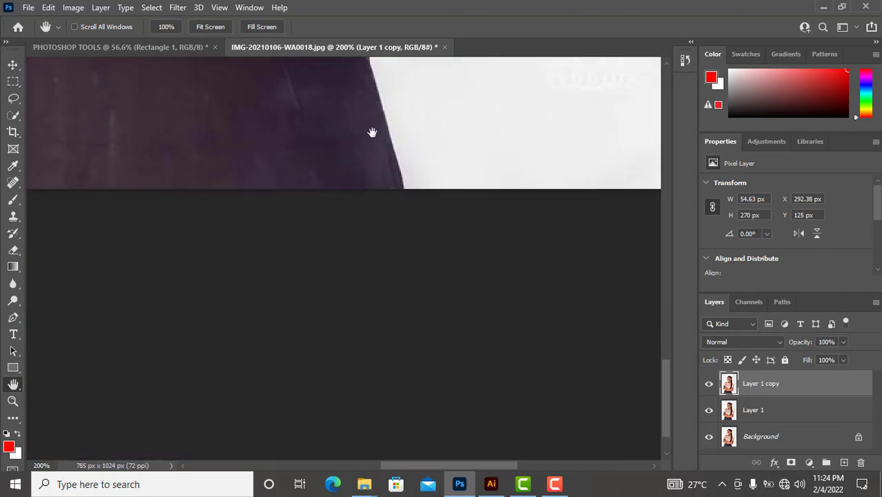
drag(406, 189, 478, 408)
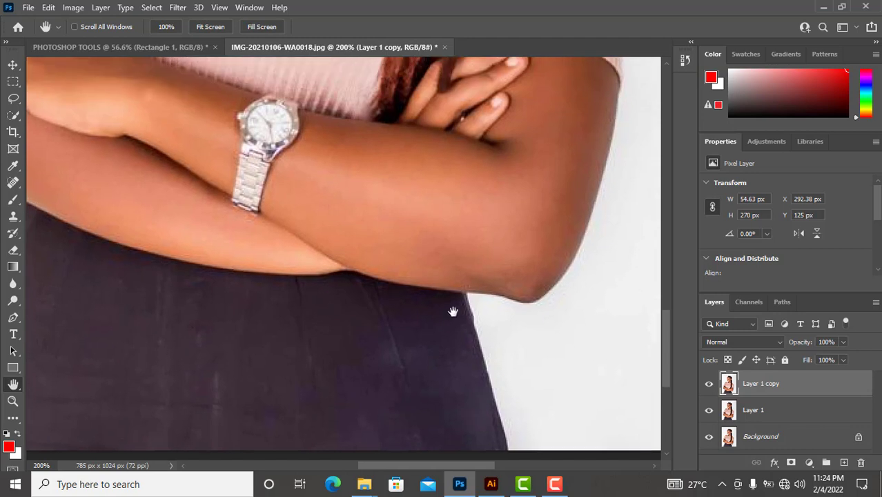
drag(421, 210, 462, 342)
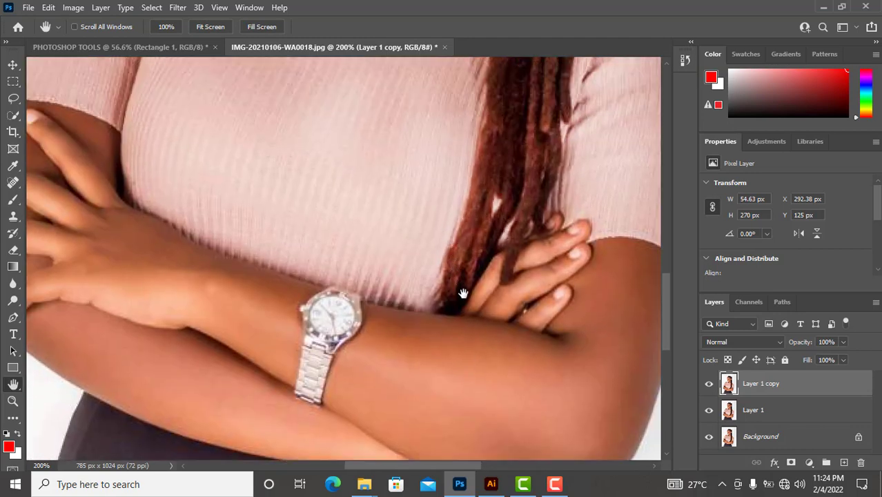
drag(461, 291, 463, 306)
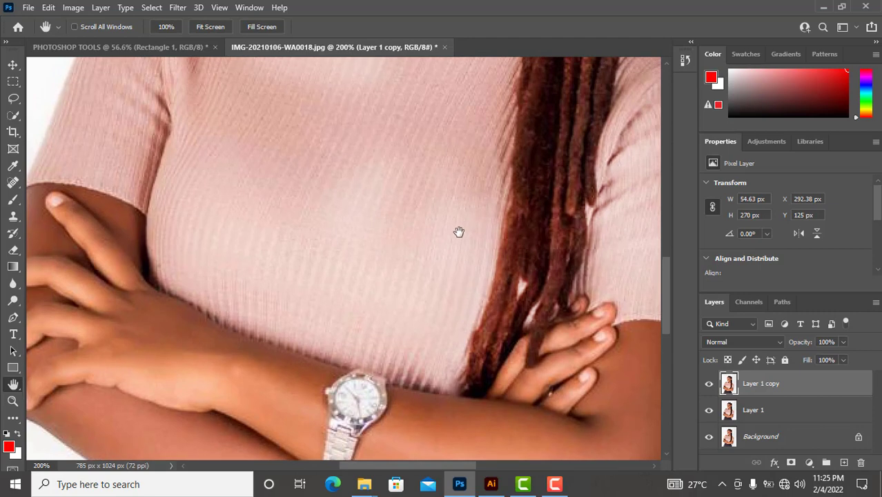
drag(459, 232, 464, 338)
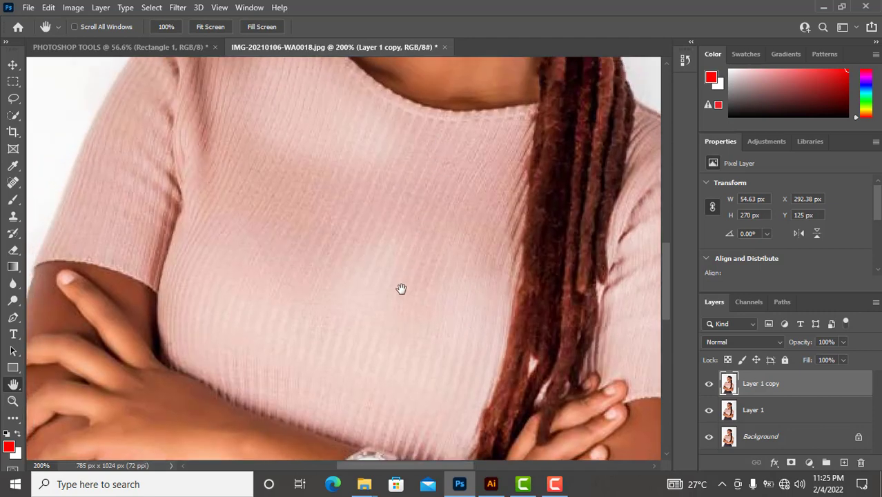
drag(393, 166, 352, 387)
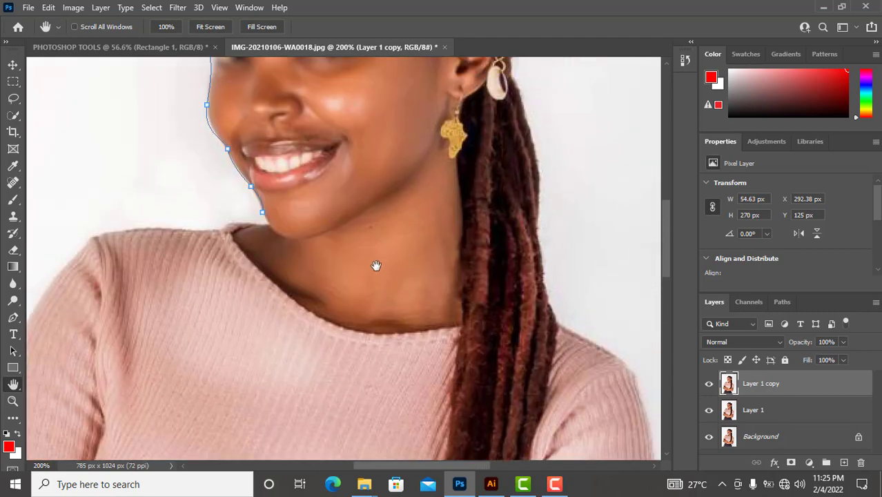
drag(376, 266, 369, 316)
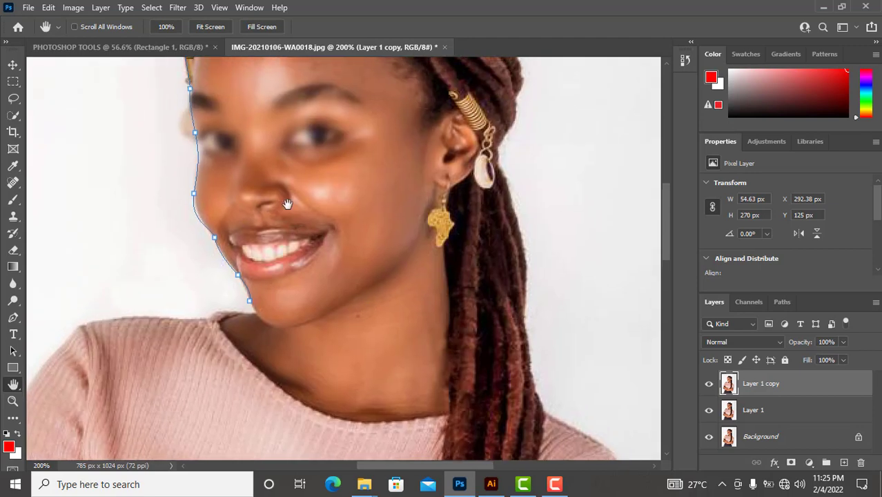
click(143, 50)
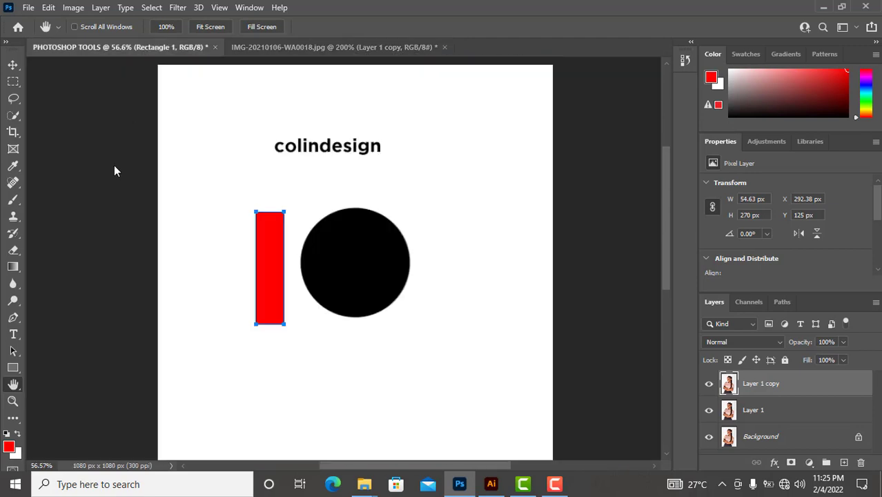
Bring up the portrait photo, zoom in on the chin, then out to the whole image
click(13, 401)
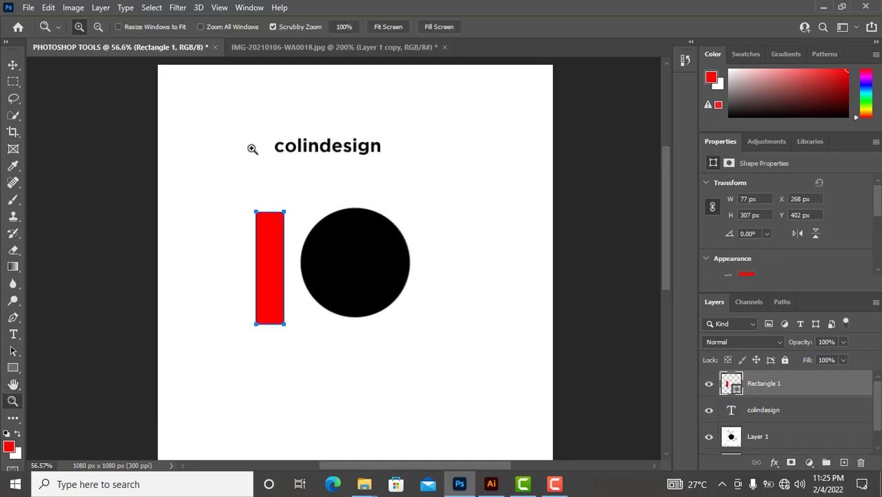
click(319, 46)
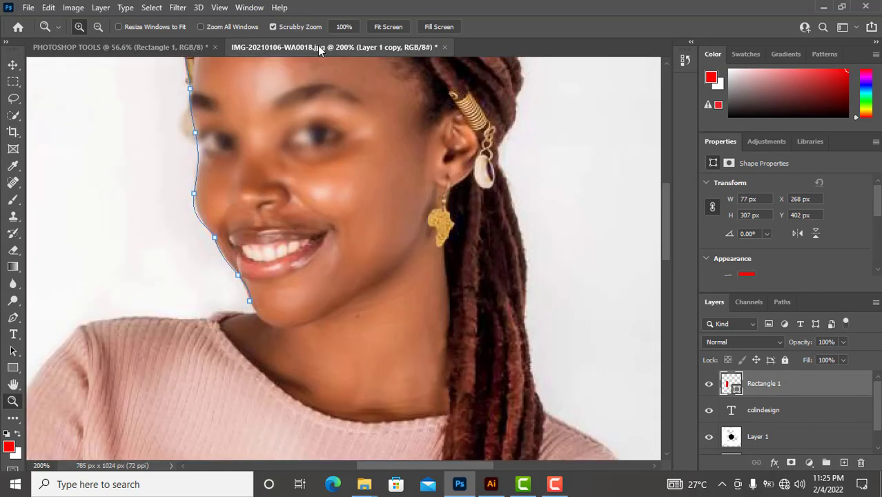
click(352, 275)
click(351, 278)
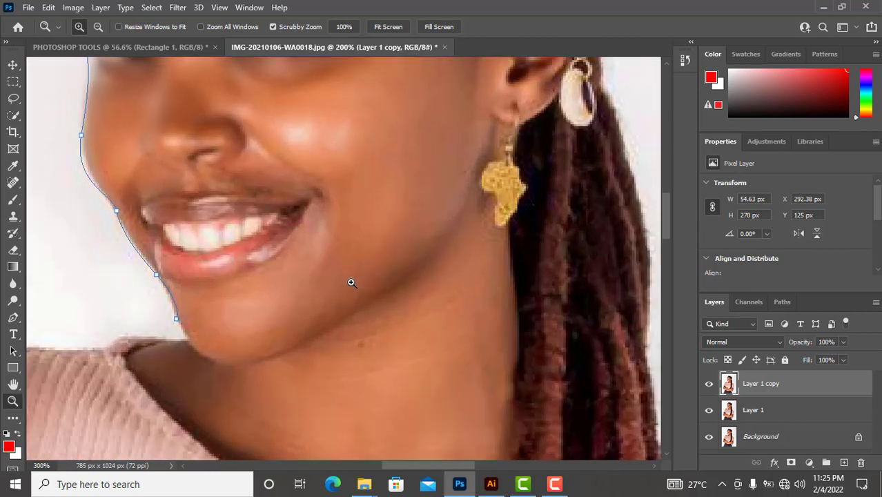
key(alt)
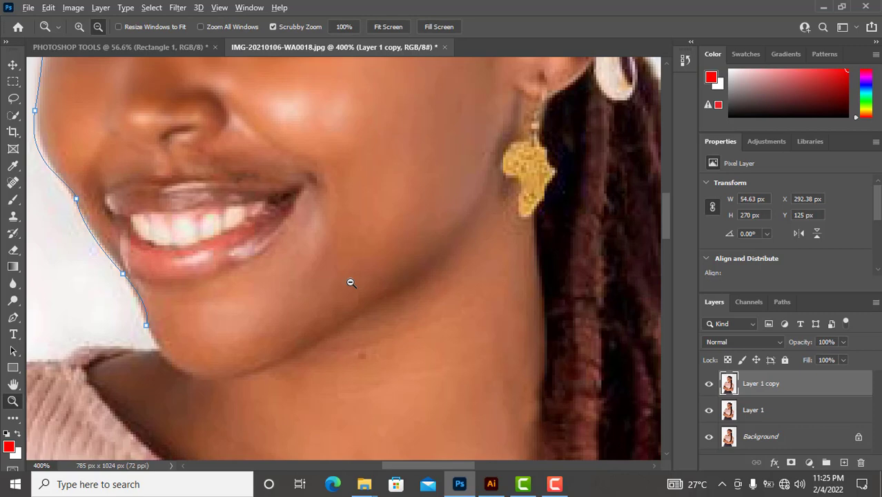
alt+click(350, 283)
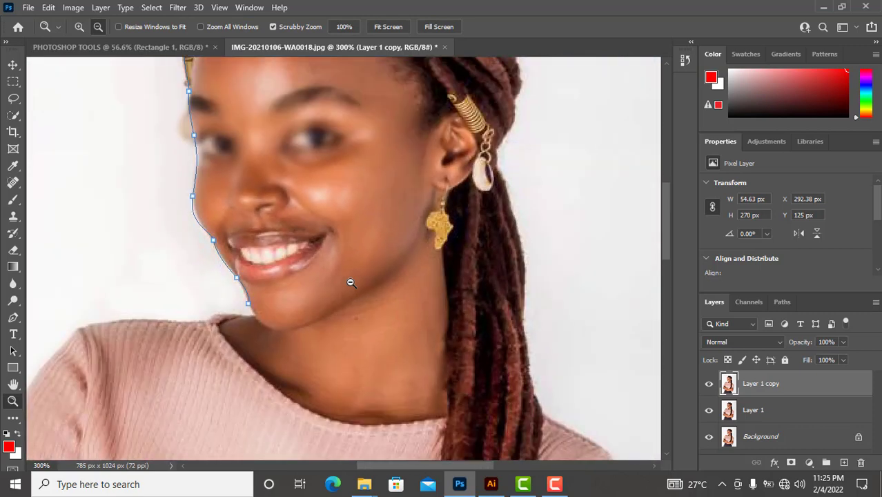
alt+click(350, 282)
alt+click(351, 282)
alt+click(351, 282)
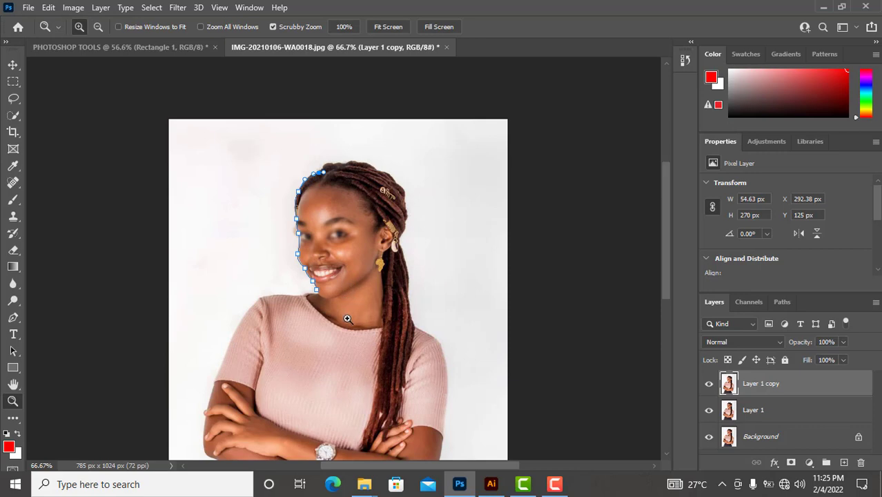
Zoom to 200% on the neckline, then back out to show the whole portrait
click(347, 319)
click(348, 319)
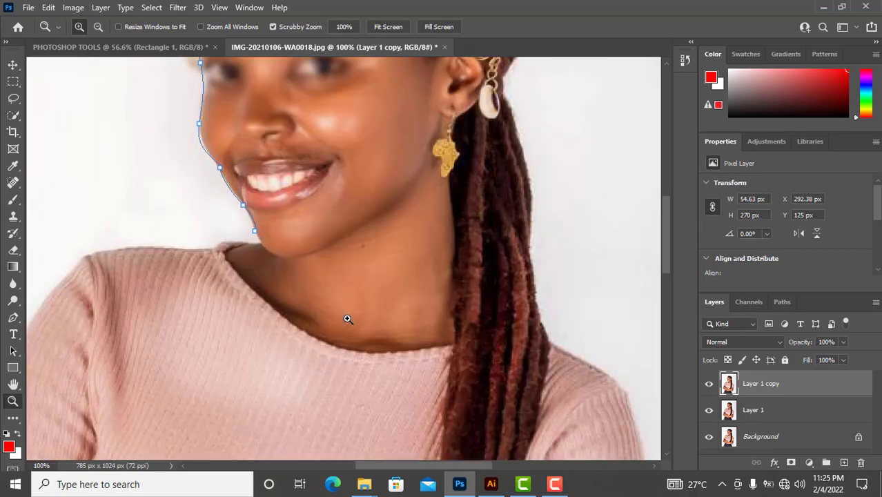
key(alt)
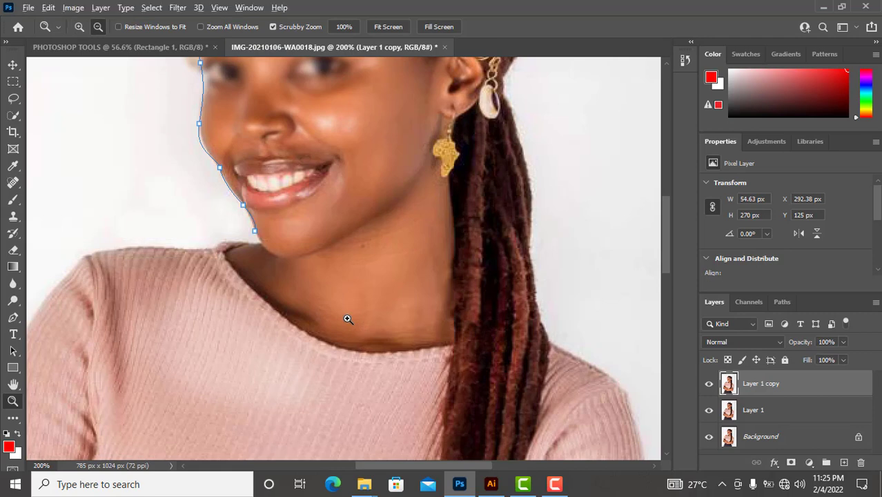
alt+click(347, 319)
alt+click(347, 319)
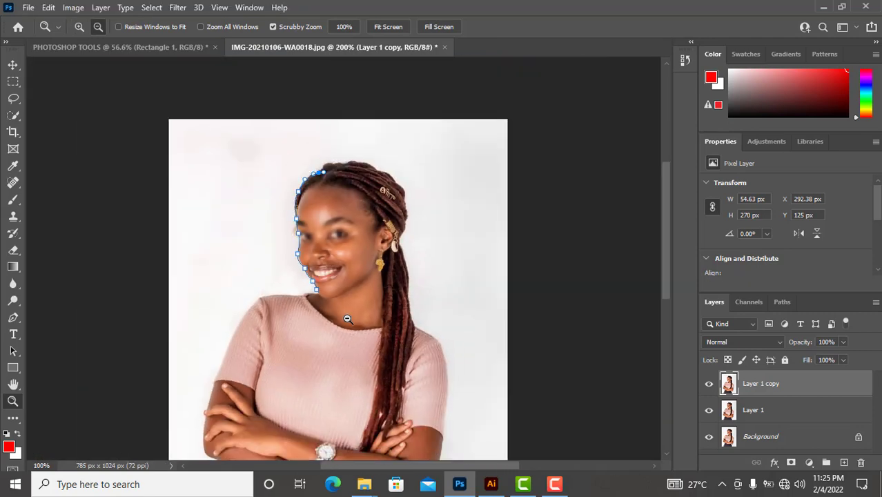